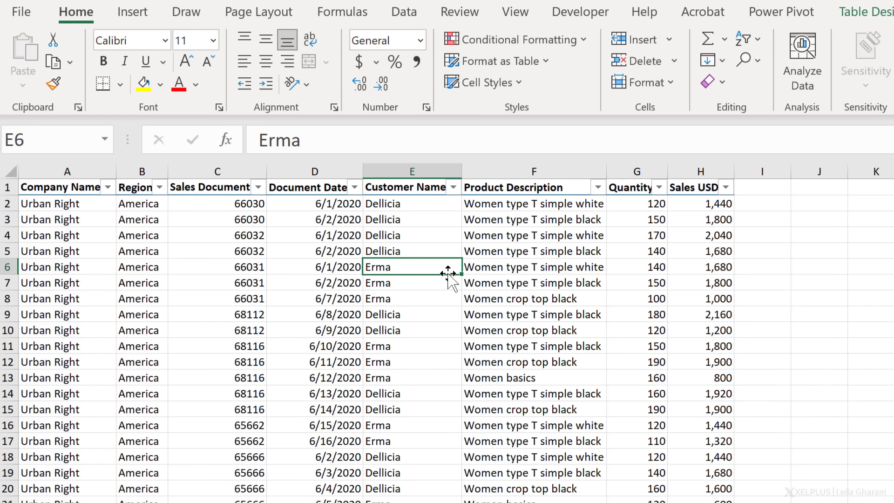
Step: Insert a blank PivotTable from the sales table range on a new worksheet
click(681, 267)
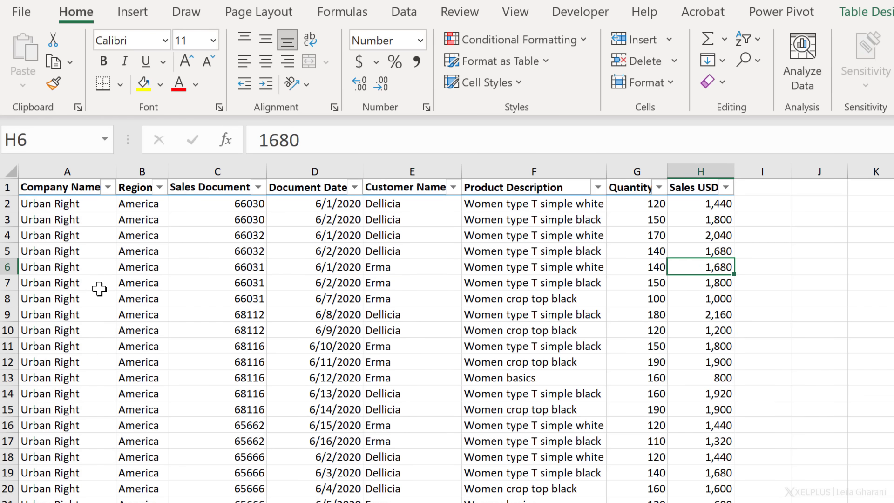
click(129, 12)
click(21, 70)
click(27, 141)
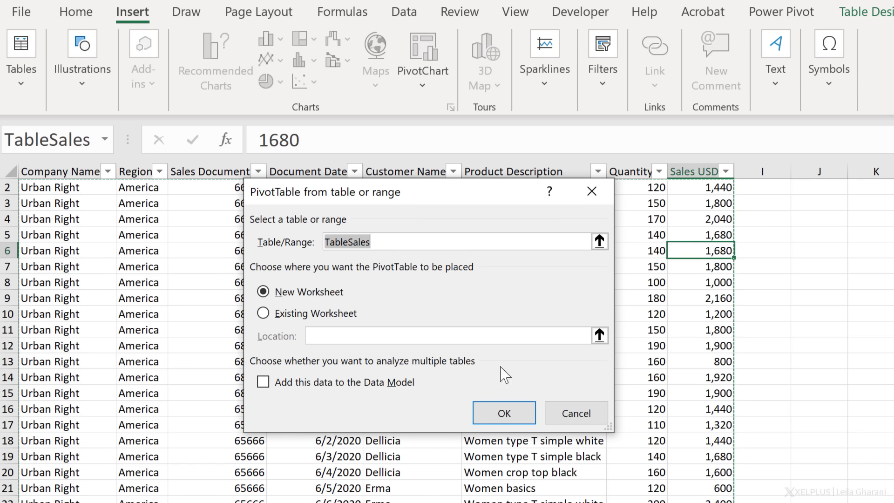
click(508, 413)
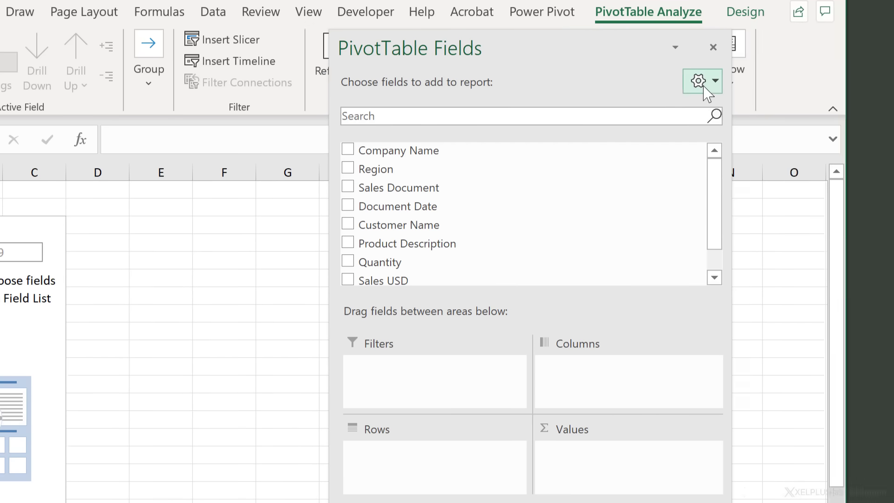
Step: Lay out the field list and areas side by side, trying A-Z before data source order
click(597, 84)
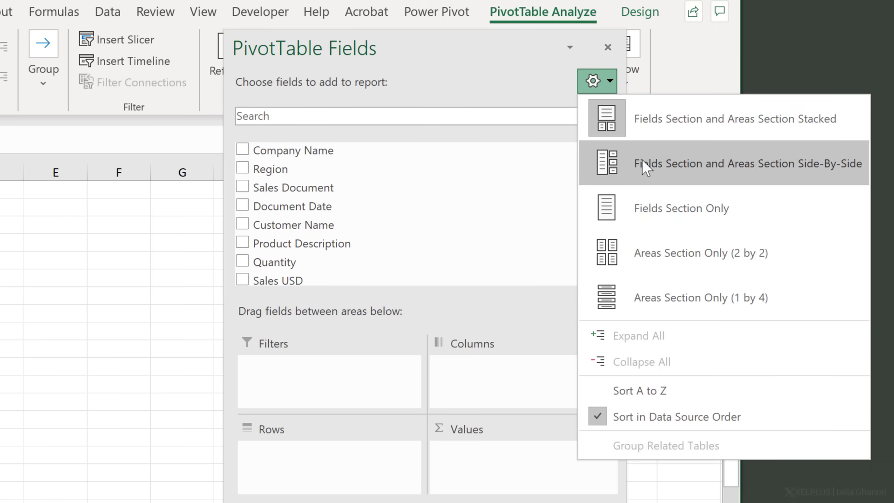
click(642, 160)
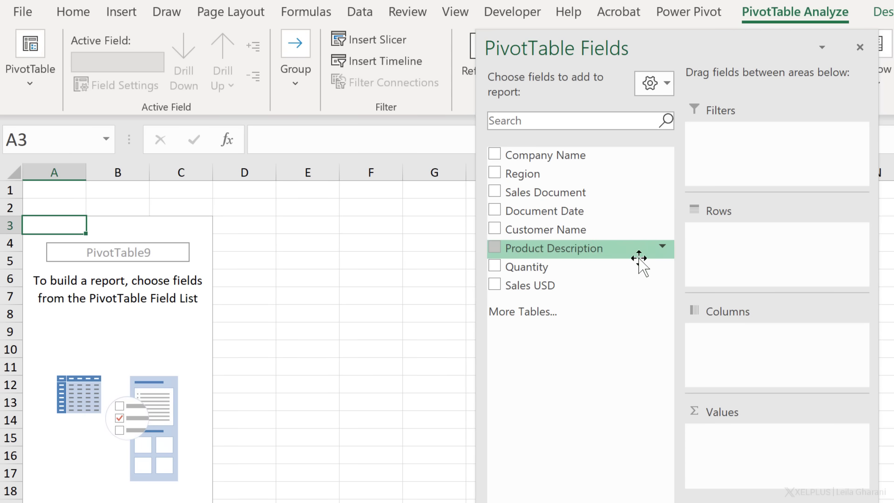
click(665, 87)
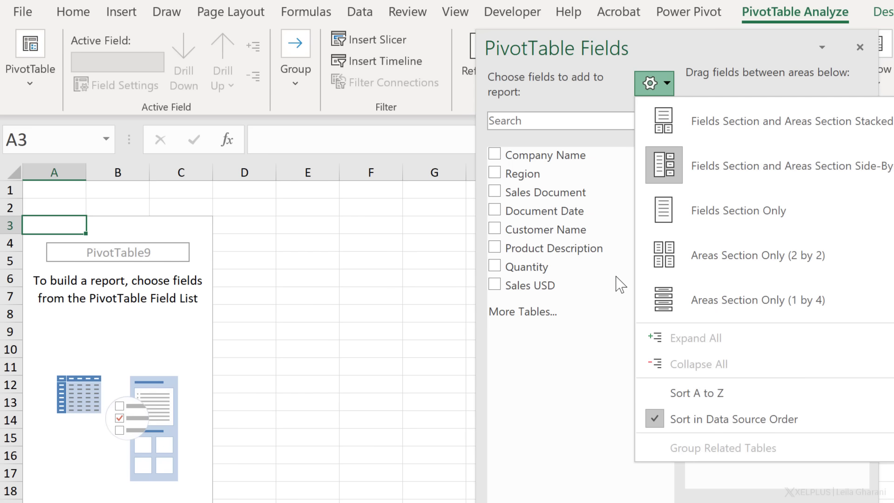
click(694, 393)
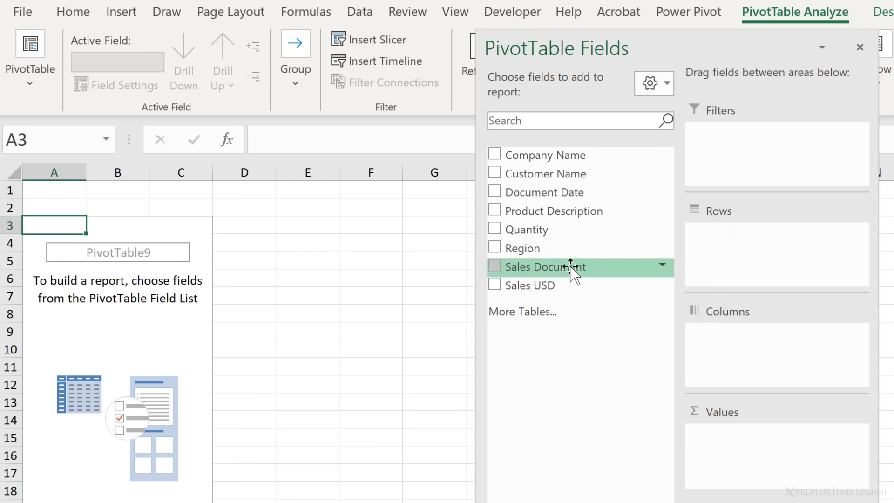
click(659, 85)
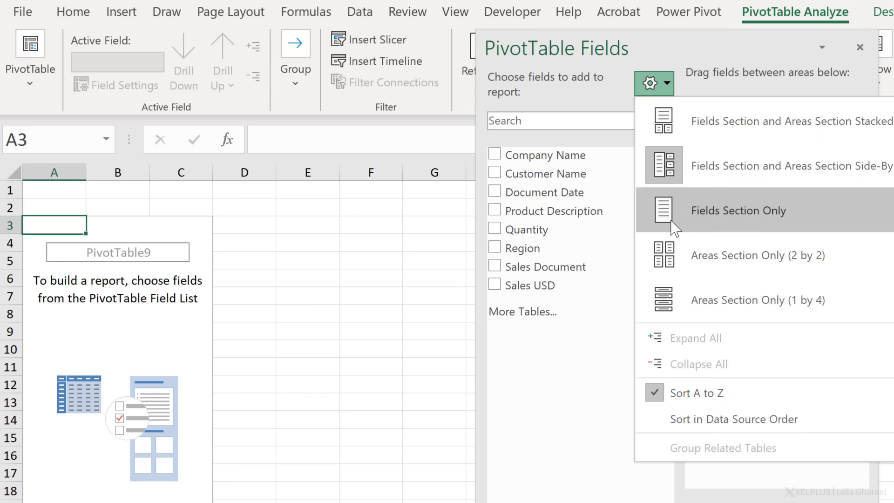
click(678, 418)
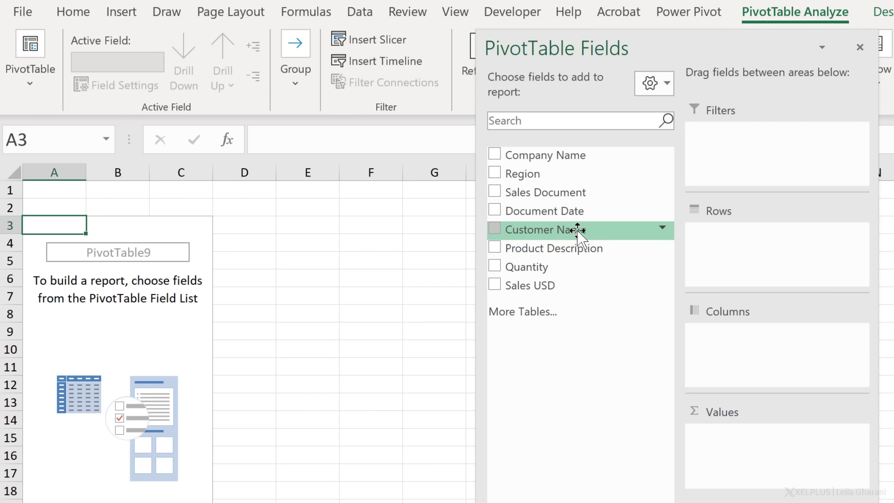
Step: Put Product Description in Rows, Sales USD in Values, and Customer Name in Filters
drag(572, 248, 708, 258)
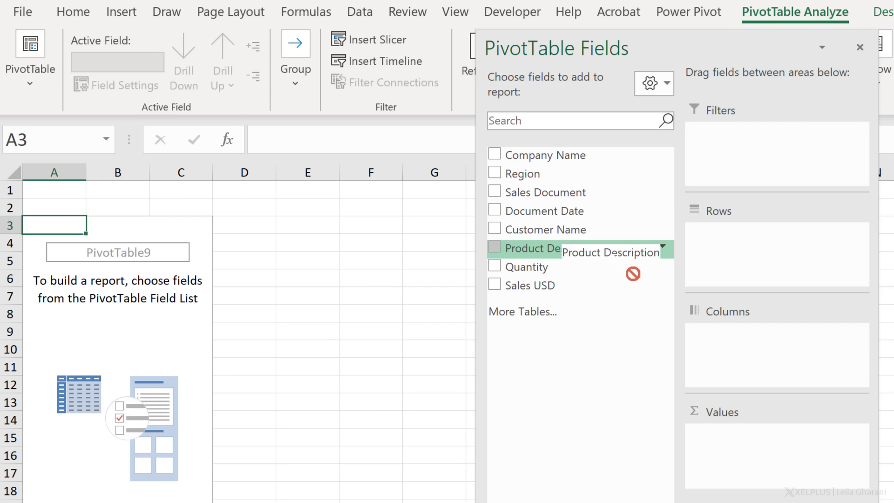
click(496, 286)
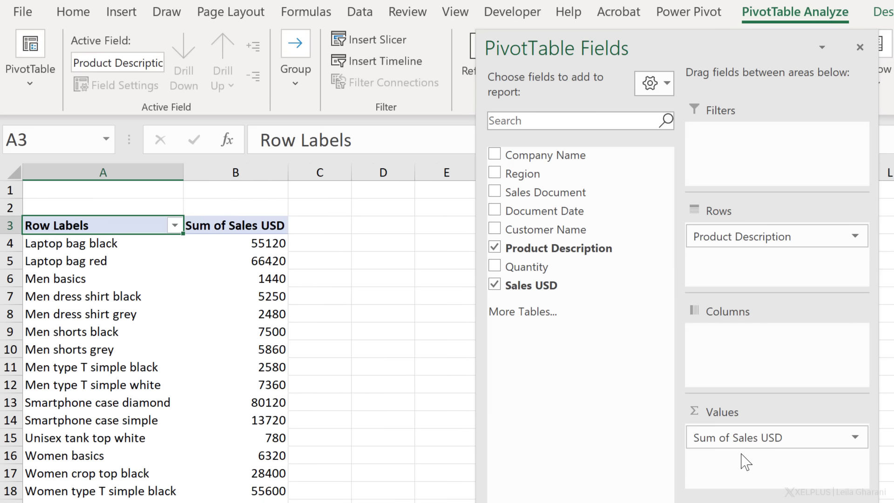
drag(522, 229, 730, 165)
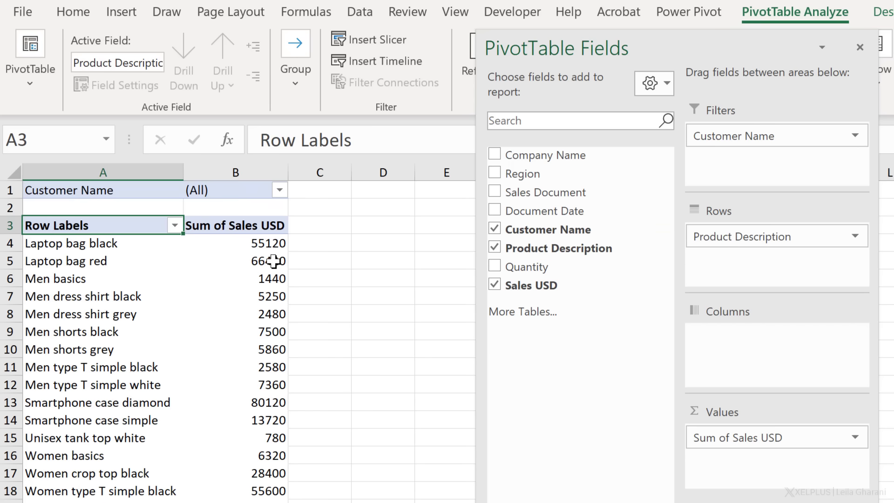
Step: Format the sales values as Number with 0 decimals and a 1000 separator
right_click(253, 262)
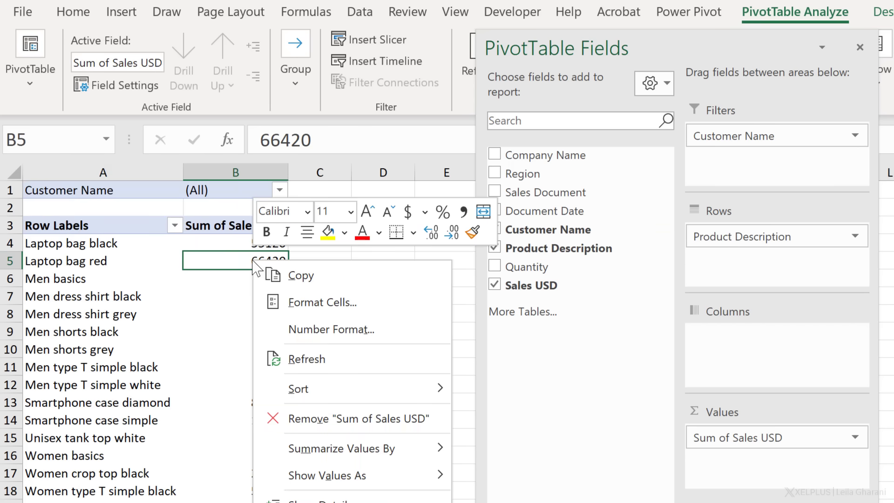
click(342, 329)
click(186, 102)
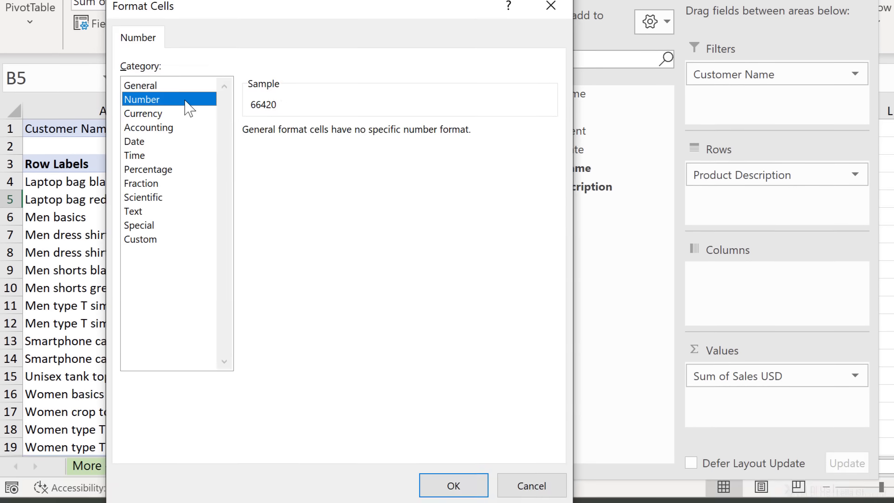
click(281, 155)
click(364, 134)
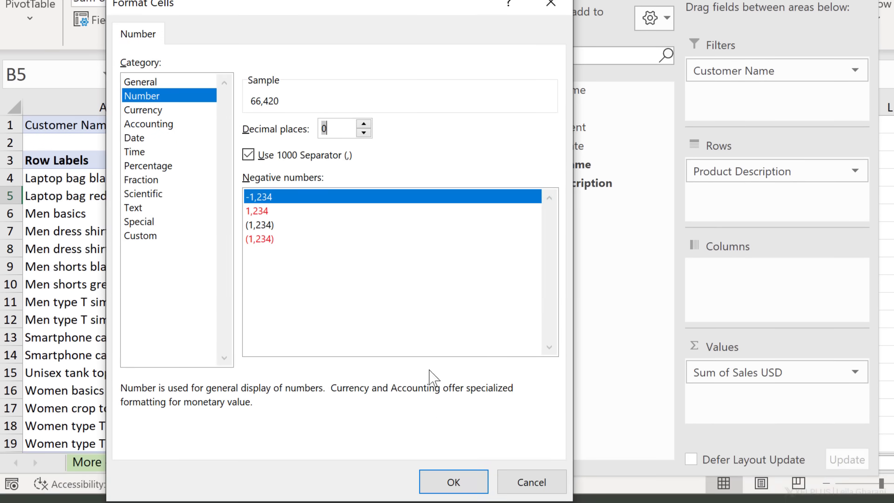
click(453, 482)
scroll(221, 268, down, 2)
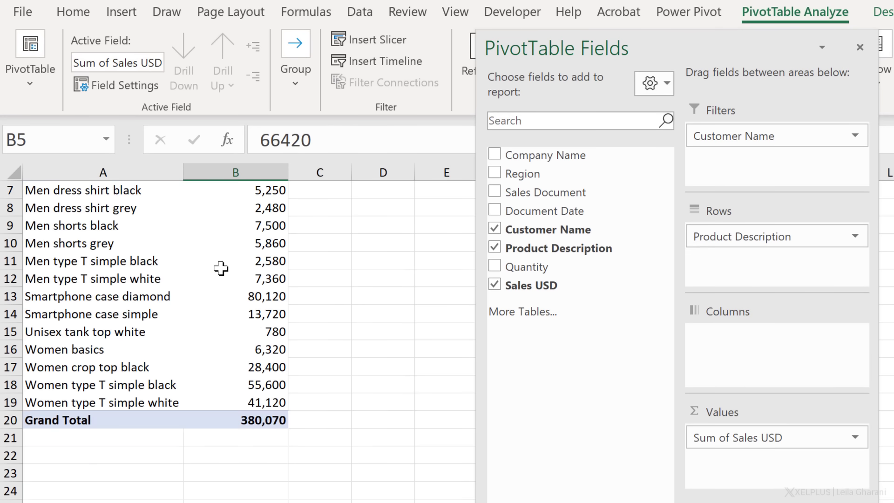
scroll(220, 268, up, 2)
Step: Sort products by sales largest to smallest, leaving the Customer Name filter unchanged
right_click(239, 250)
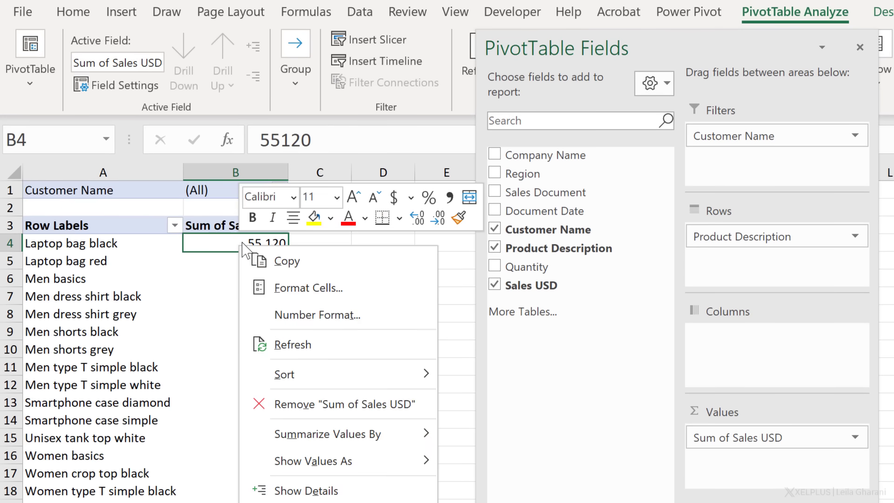
mouse_move(328, 374)
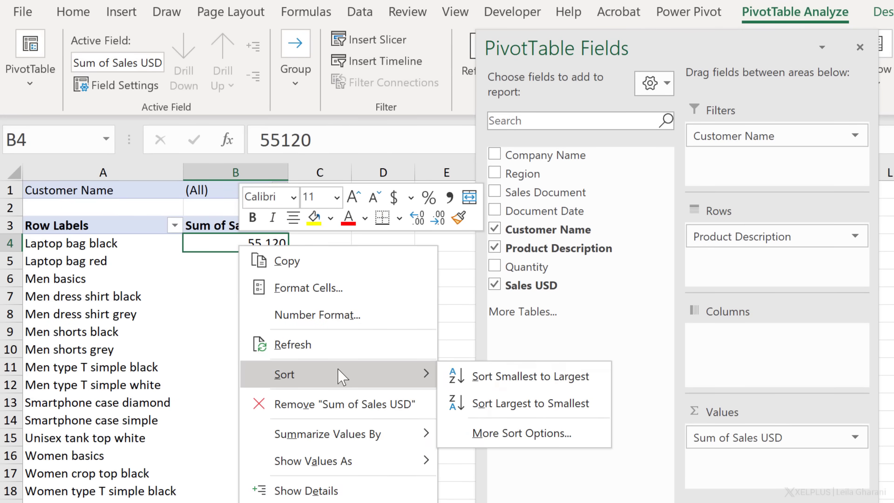
click(477, 403)
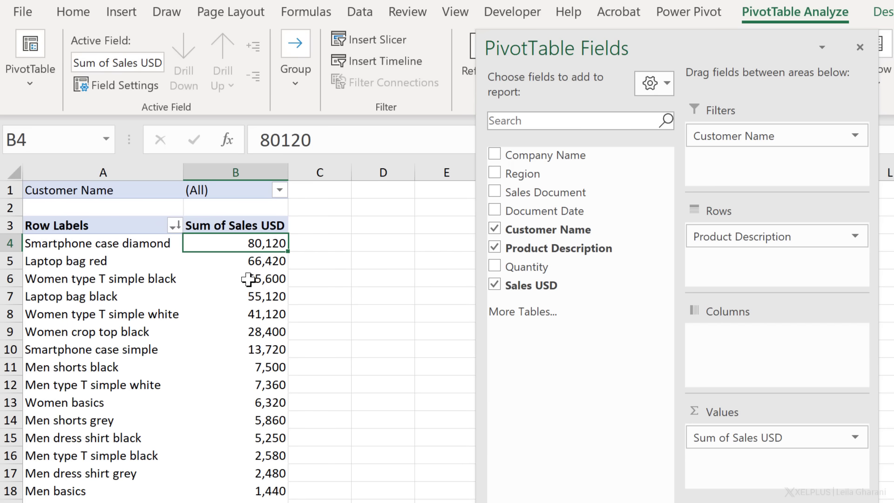
click(278, 190)
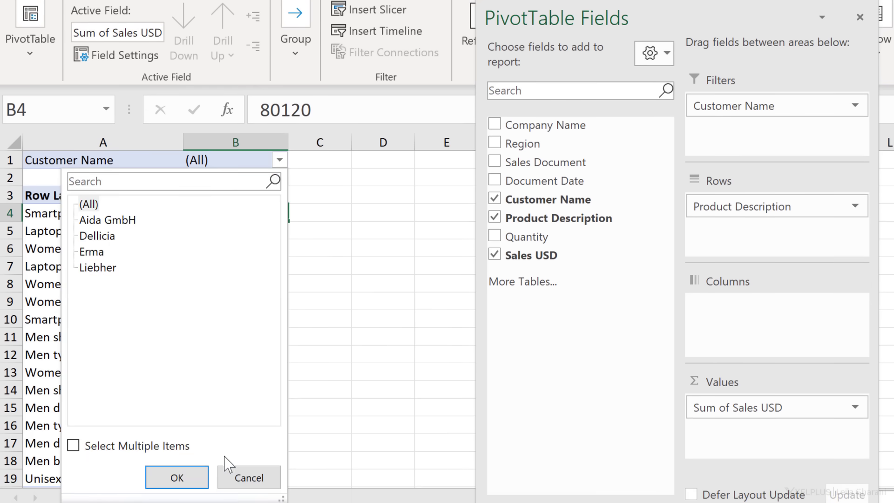
click(231, 475)
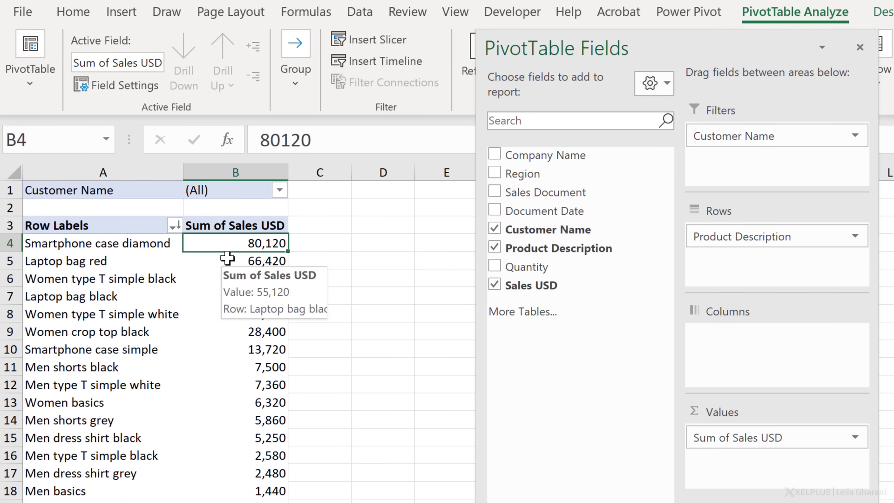
Step: Generate report filter pages for Customer Name
click(40, 86)
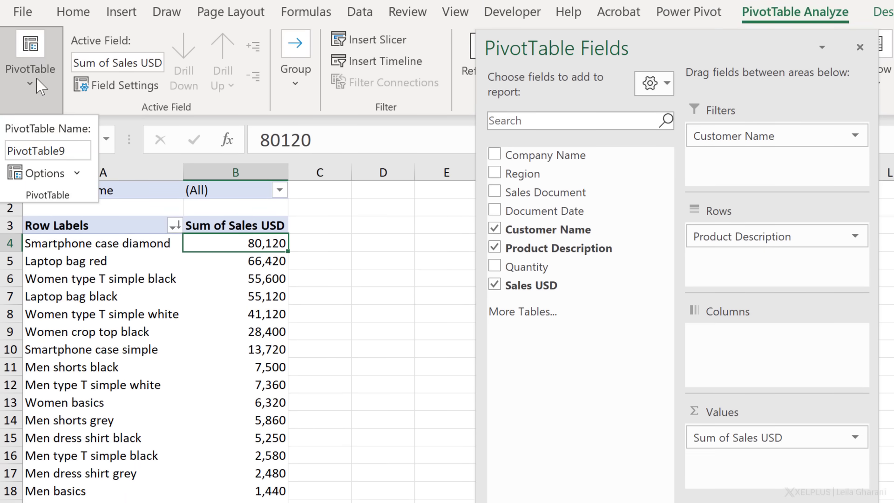
click(77, 173)
click(86, 227)
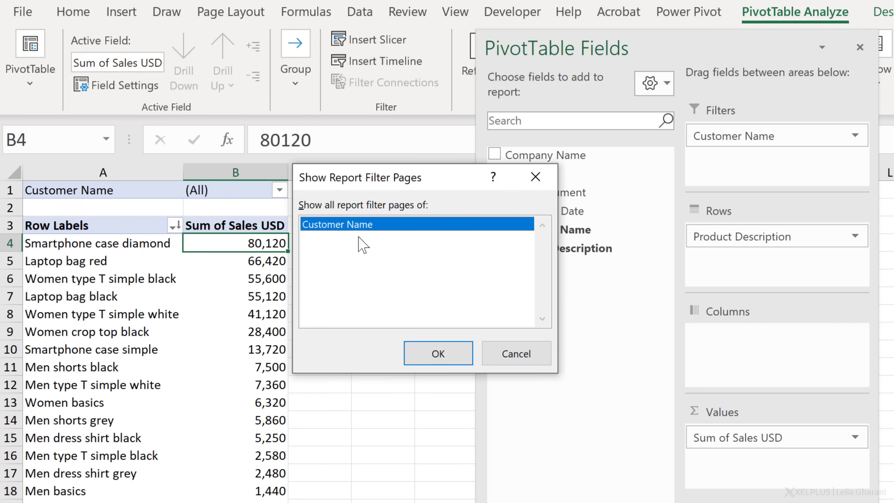
click(429, 354)
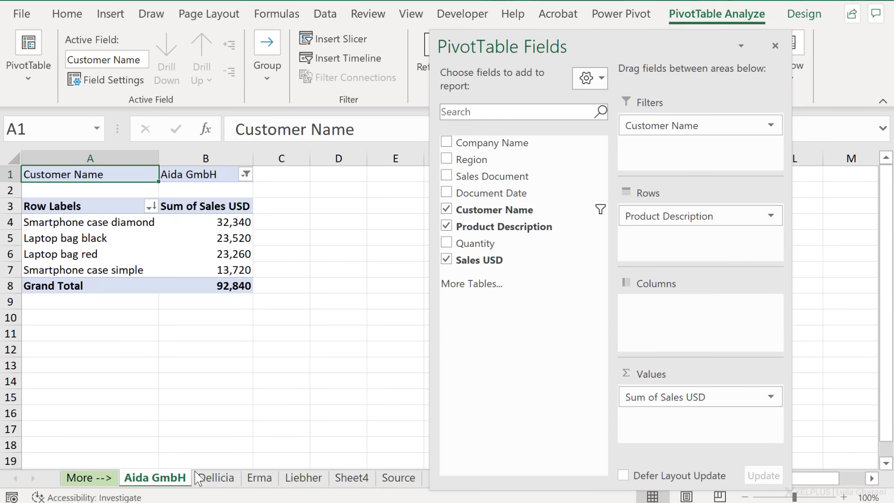
Step: Review the Dellicia, Erma and Liebher sheets and the Customer Name filter
click(208, 481)
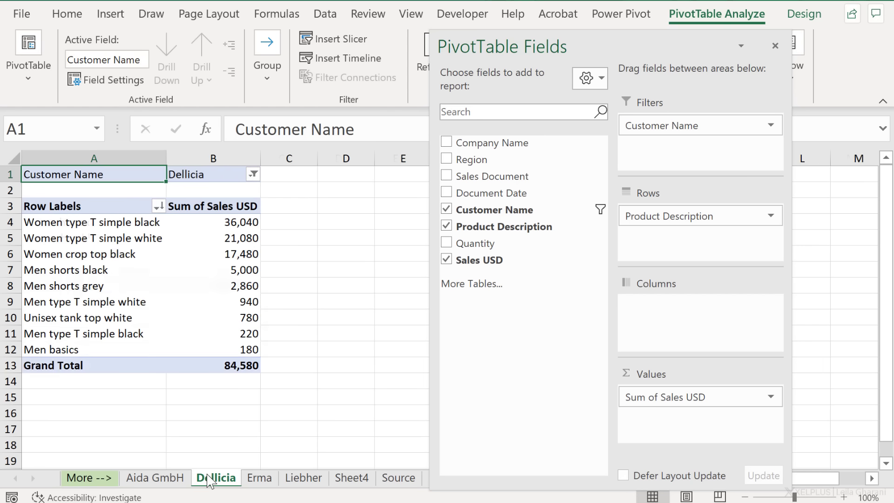
click(261, 481)
click(305, 480)
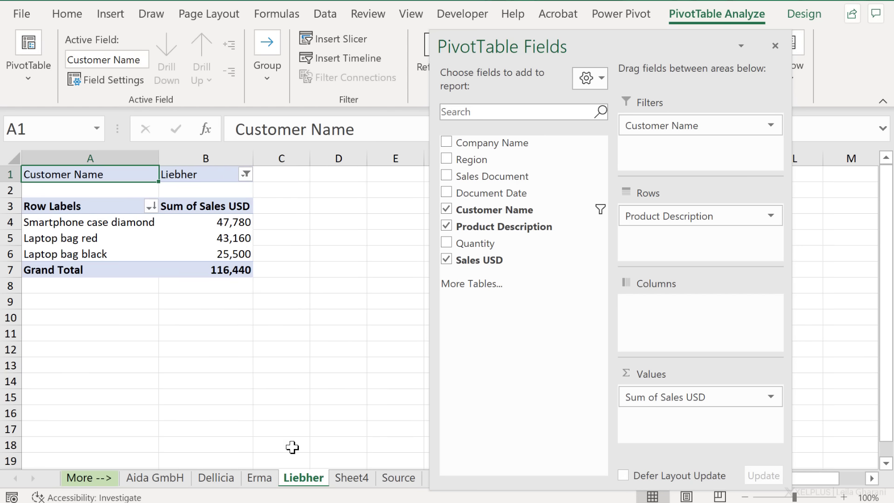
click(246, 174)
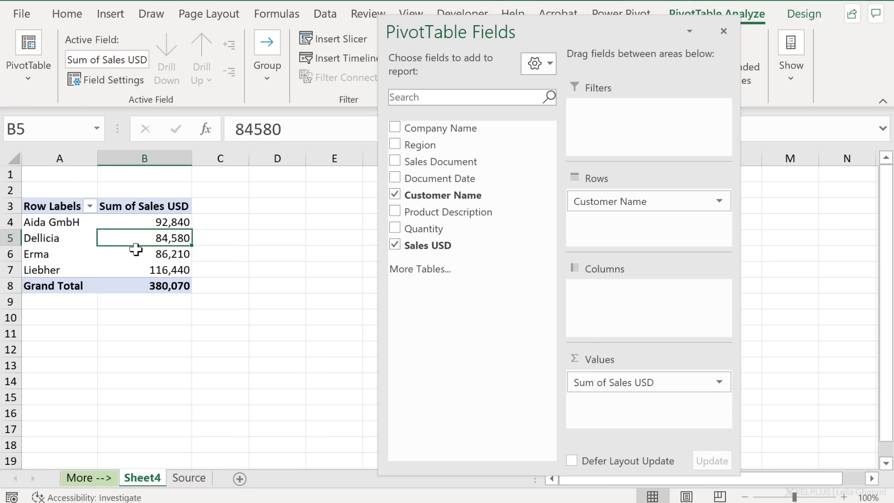
Step: Drill into Dellicia's 84,580 total, check the Sales USD sum, and return to Sheet4
mouse_move(144, 238)
double_click(137, 237)
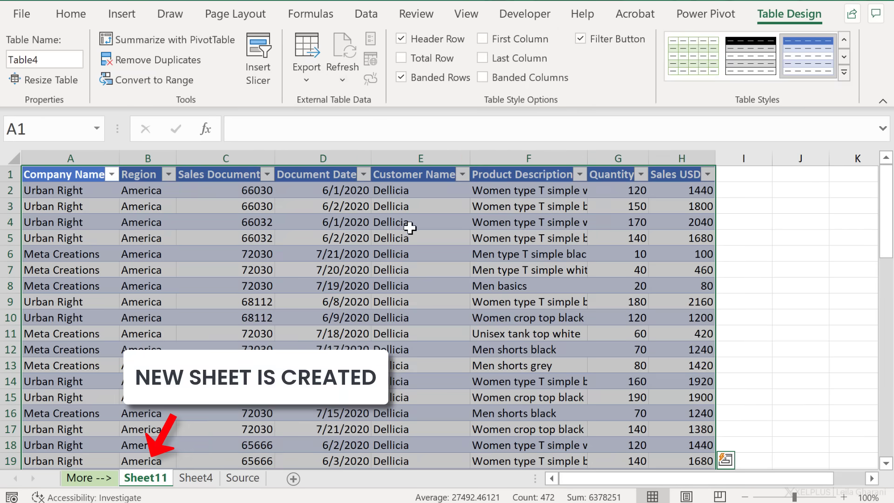
click(680, 169)
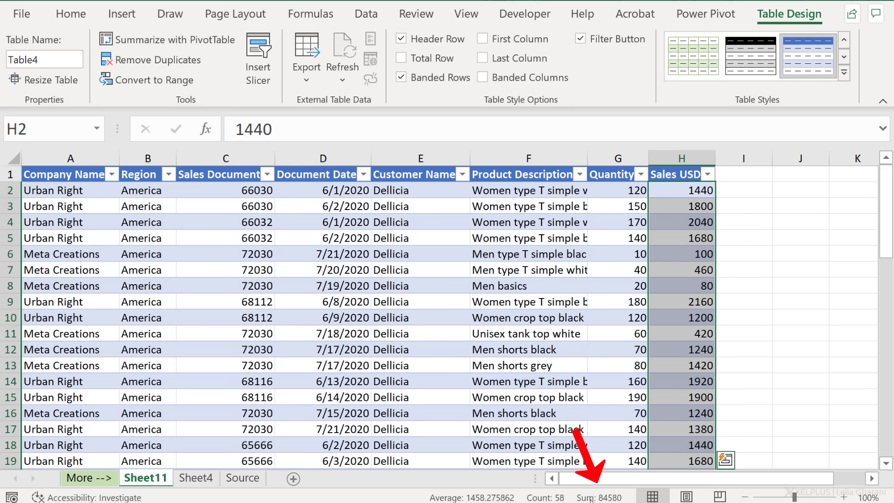
click(198, 478)
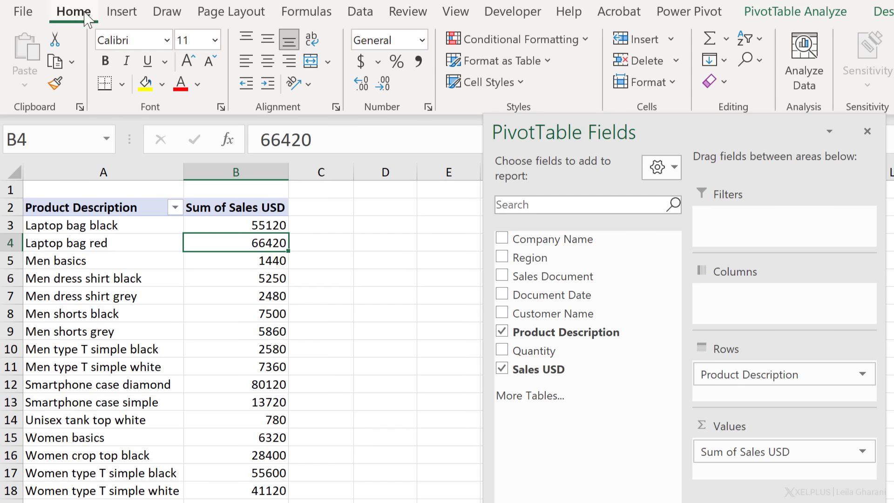
Step: Add a Show Bar Only data bar rule for all Sum of Sales USD cells
click(569, 39)
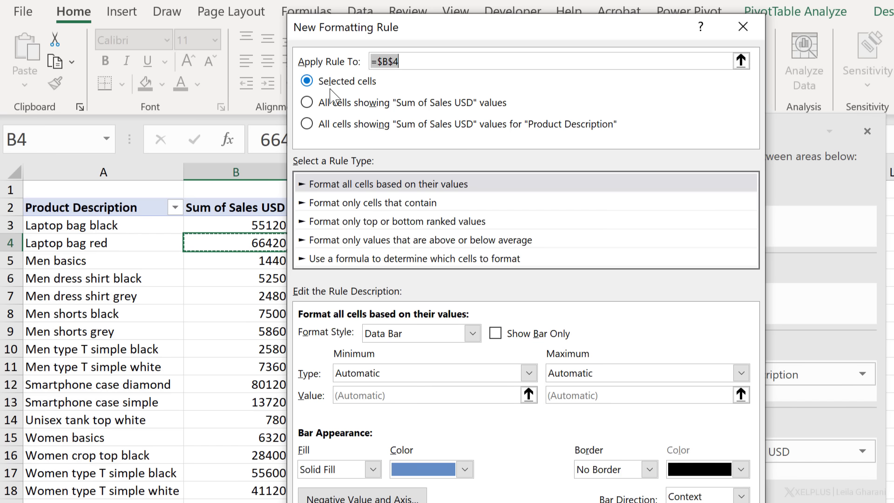
click(328, 104)
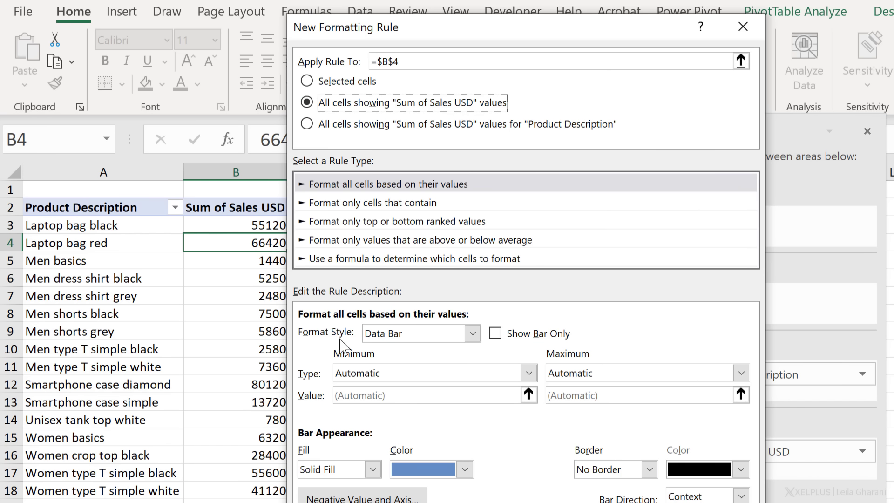
click(515, 341)
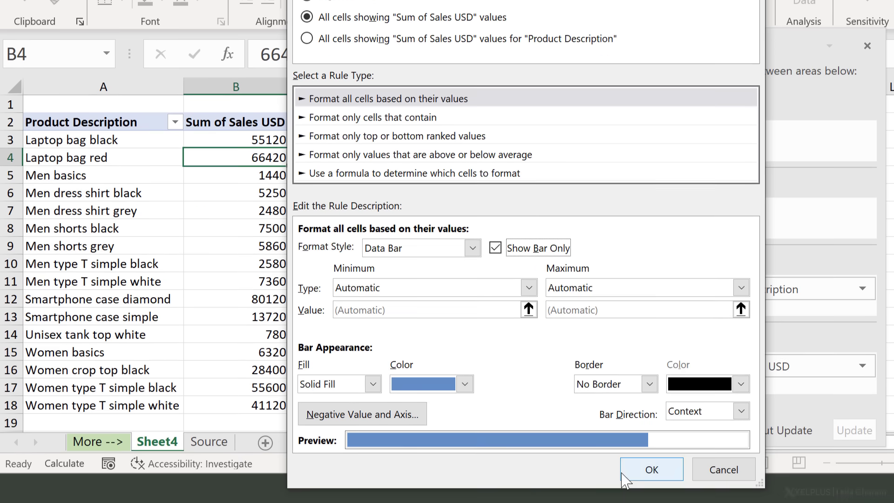
click(642, 492)
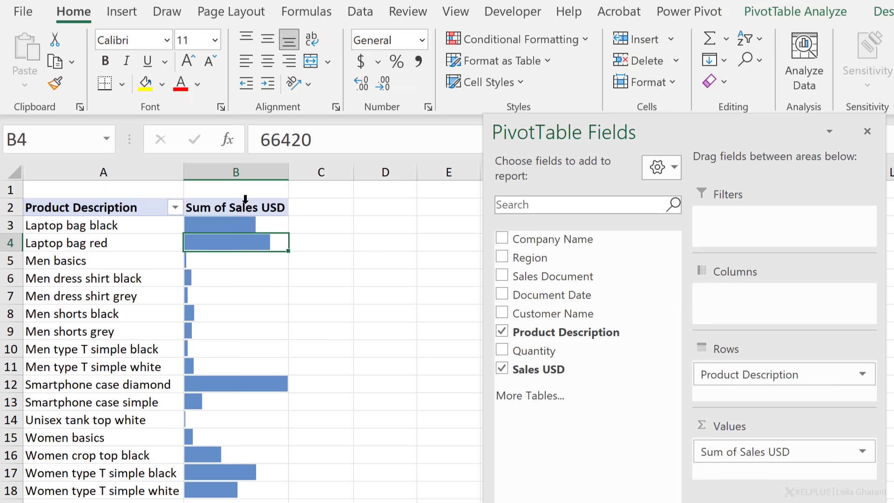
Step: Blank the Sum of Sales USD header in B2 and refresh the pivot
click(245, 204)
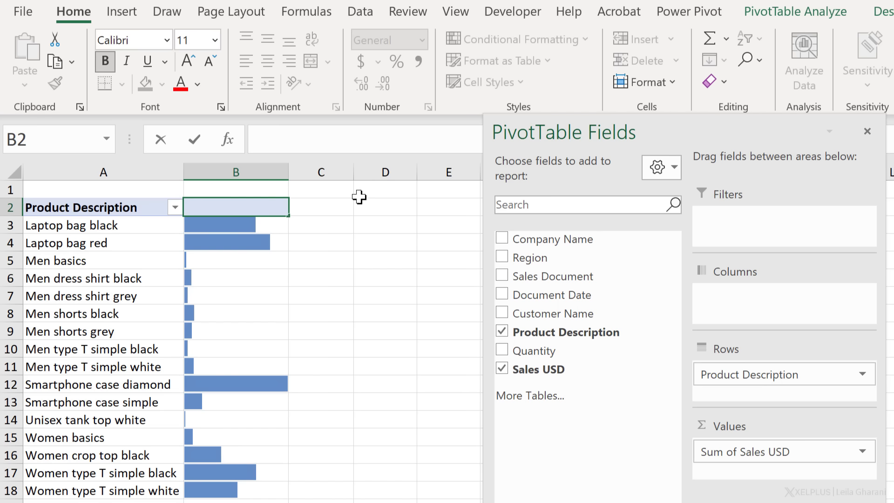
key(Return)
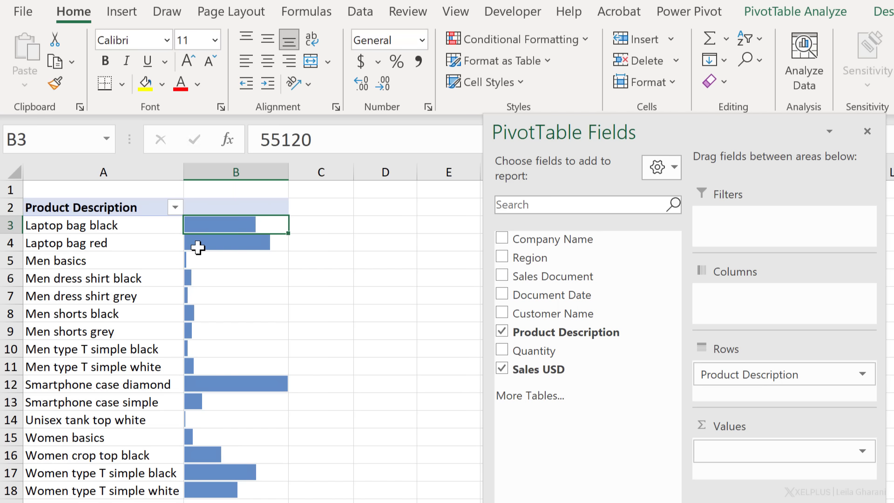
right_click(149, 242)
click(224, 318)
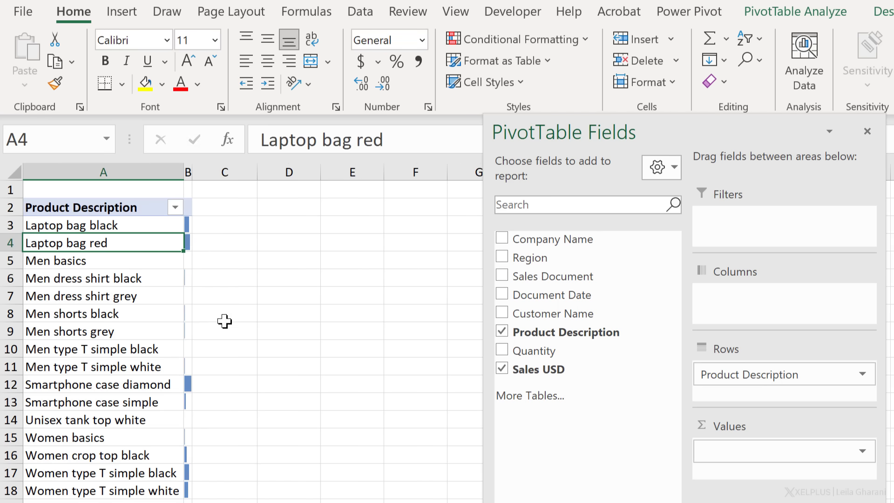
mouse_move(188, 242)
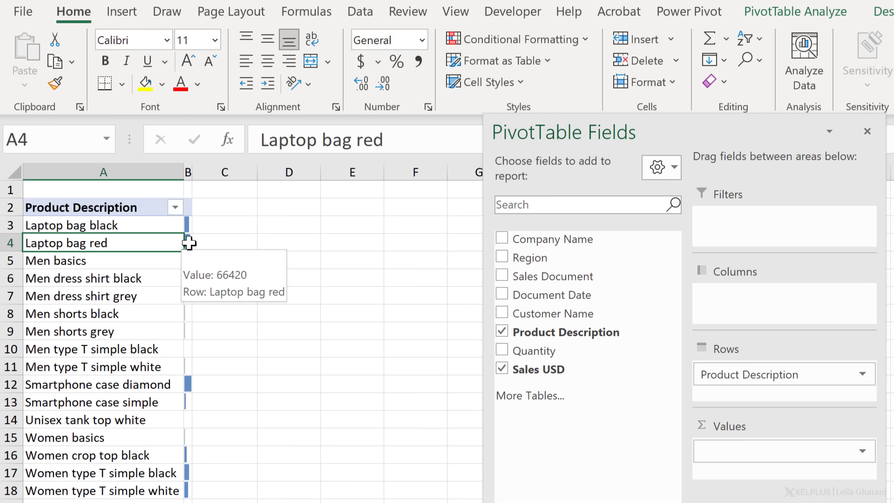
click(189, 242)
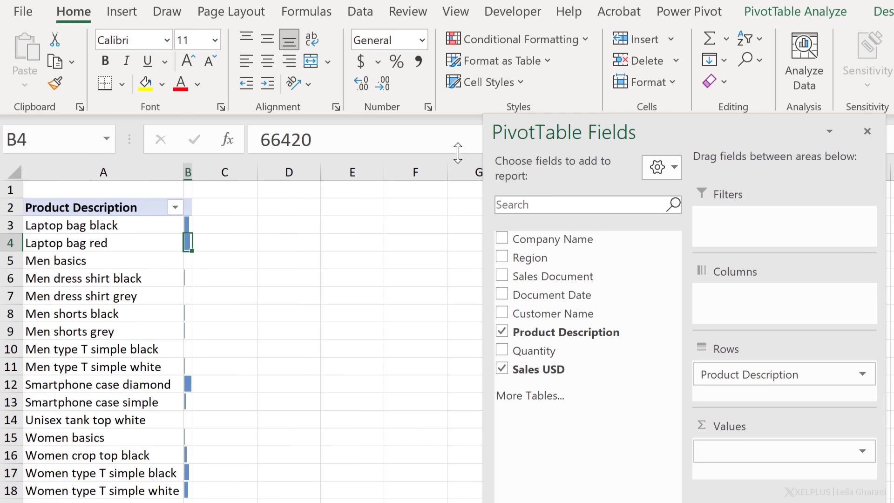
click(772, 10)
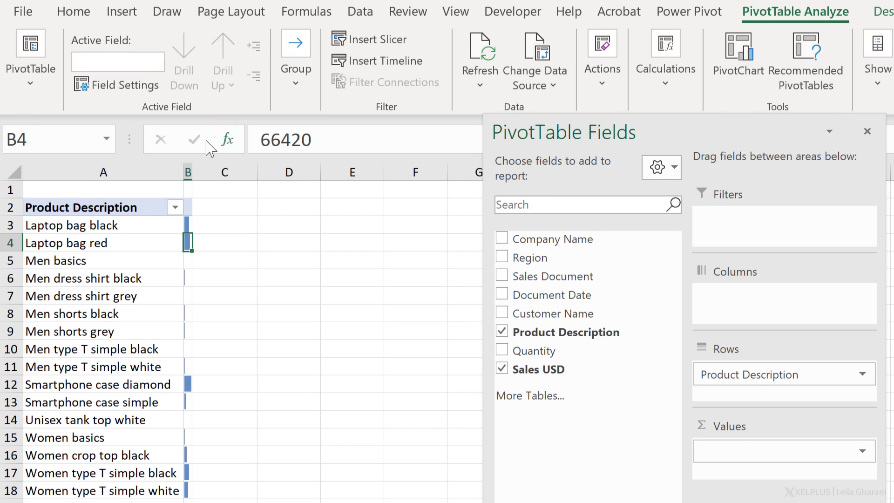
Step: Turn off 'Autofit column widths on update' in PivotTable Options
click(31, 78)
click(42, 173)
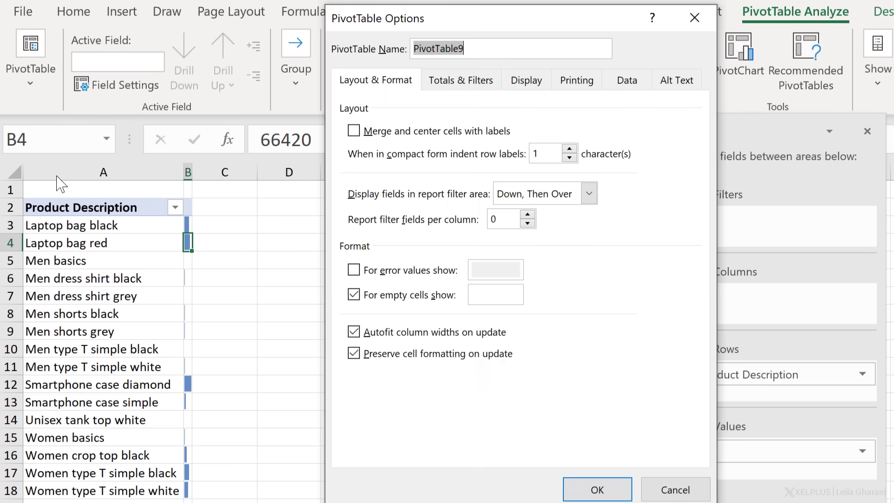
click(354, 333)
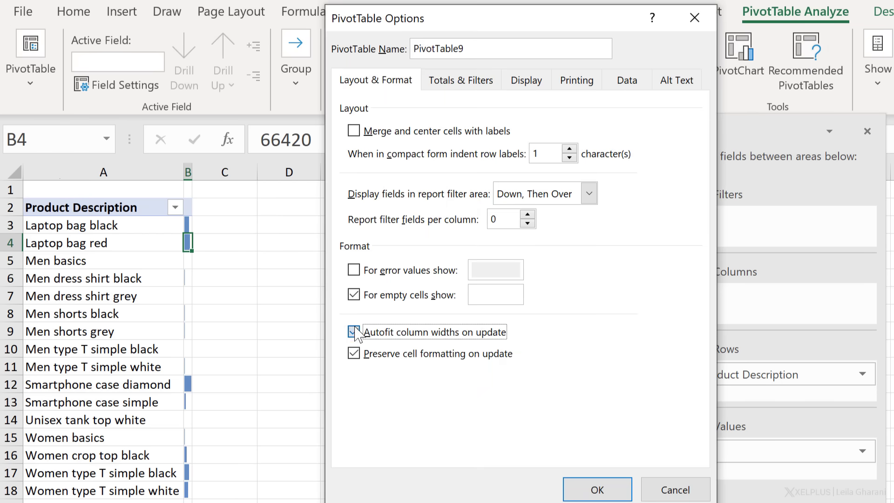
click(596, 488)
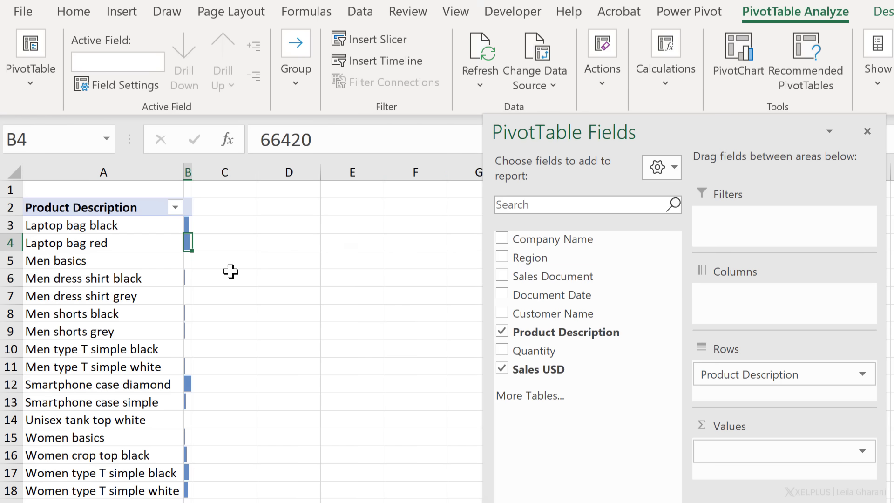
Step: Widen column B and refresh the pivot so the bars stay visible
drag(192, 177, 259, 177)
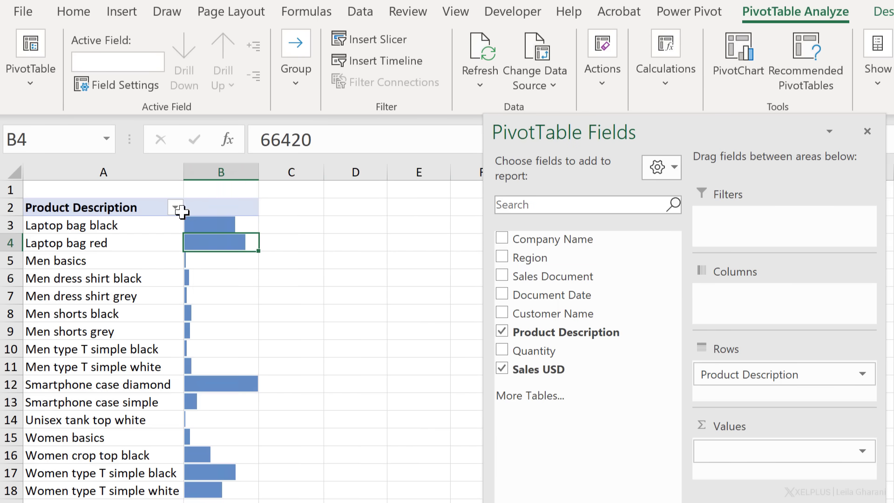
right_click(131, 240)
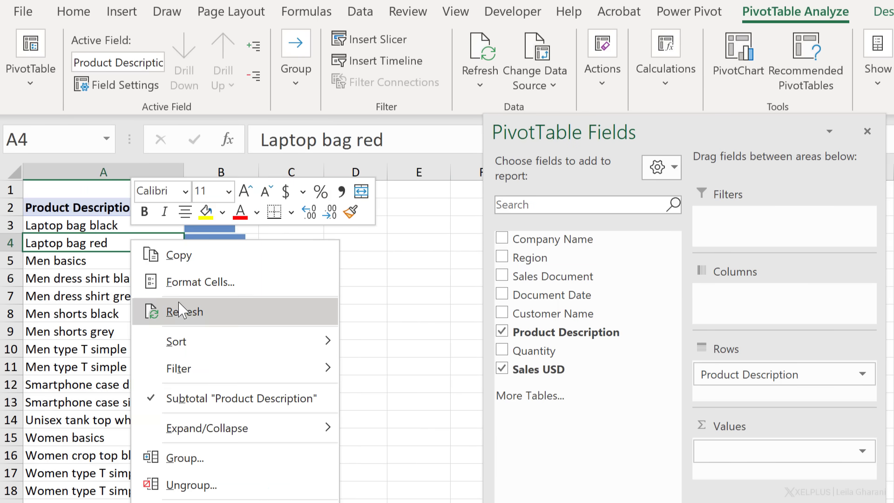
click(180, 312)
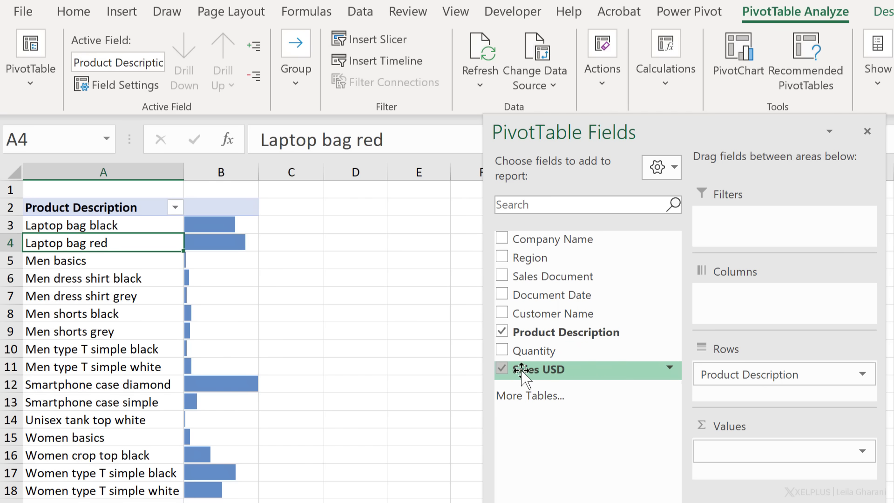
Step: Add a second Sum of Sales USD field to Values for plain sales figures
drag(526, 369, 742, 455)
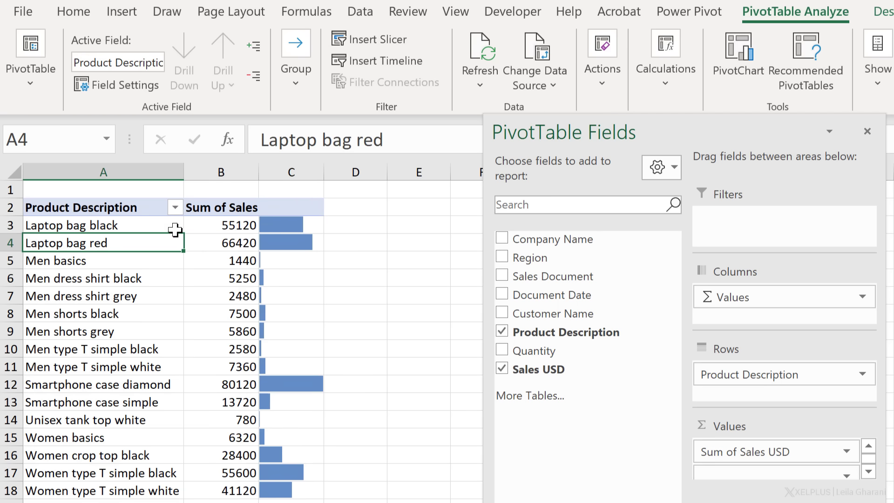
click(238, 246)
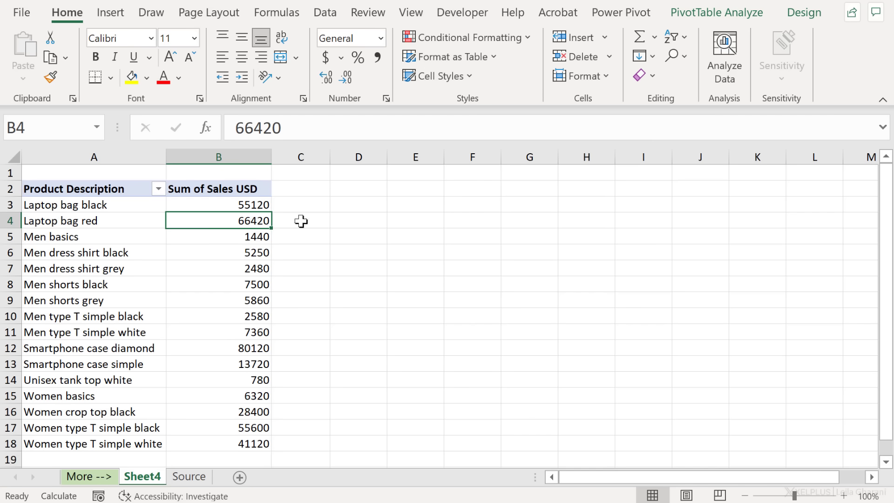
Step: Create a calculated field named Adjusted Sales with formula ='Sales USD'*(1+10%)
click(712, 16)
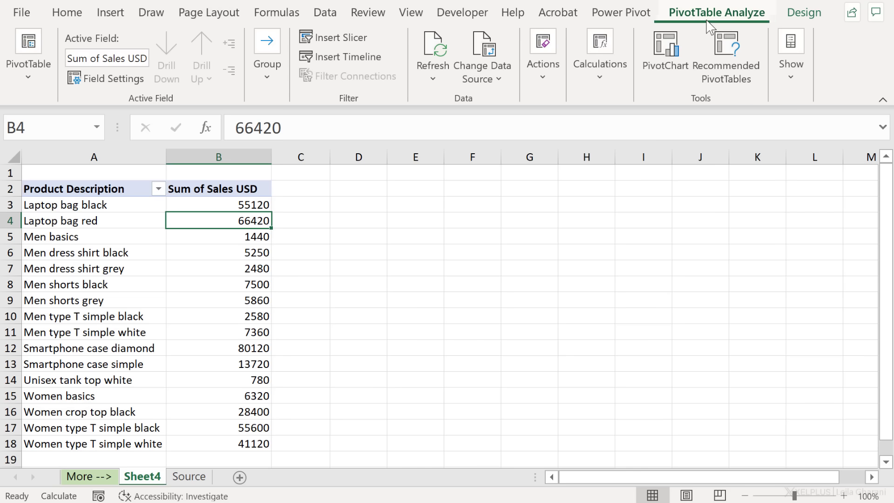
click(604, 72)
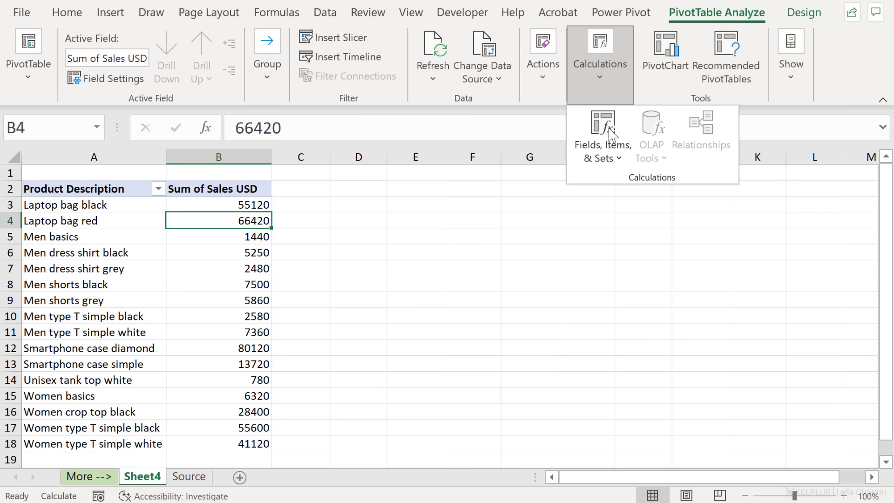
click(607, 149)
click(615, 183)
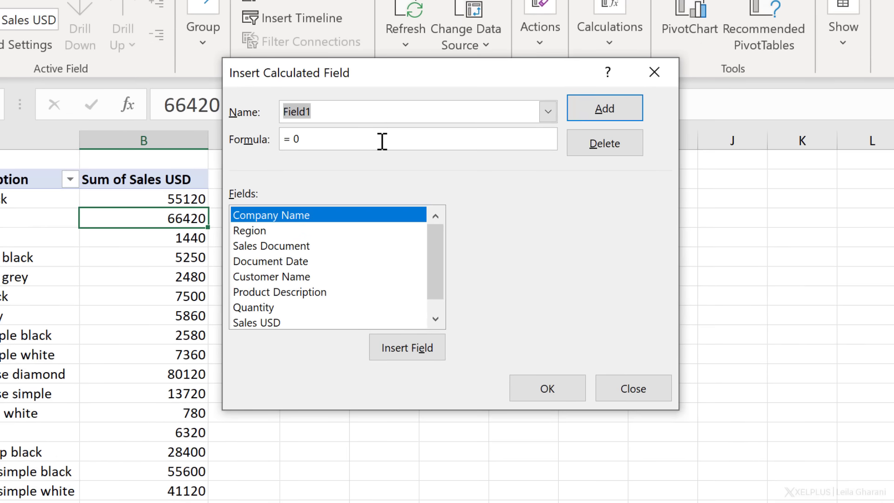
text(Adjusted Sales)
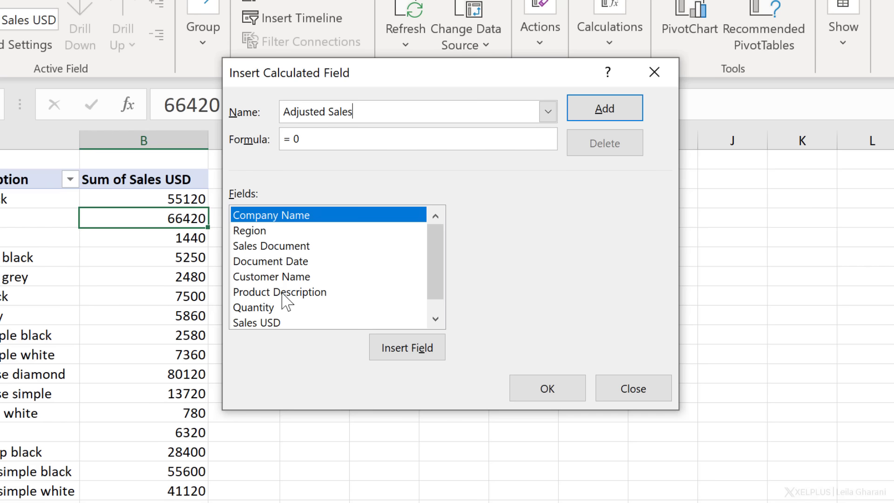
click(282, 320)
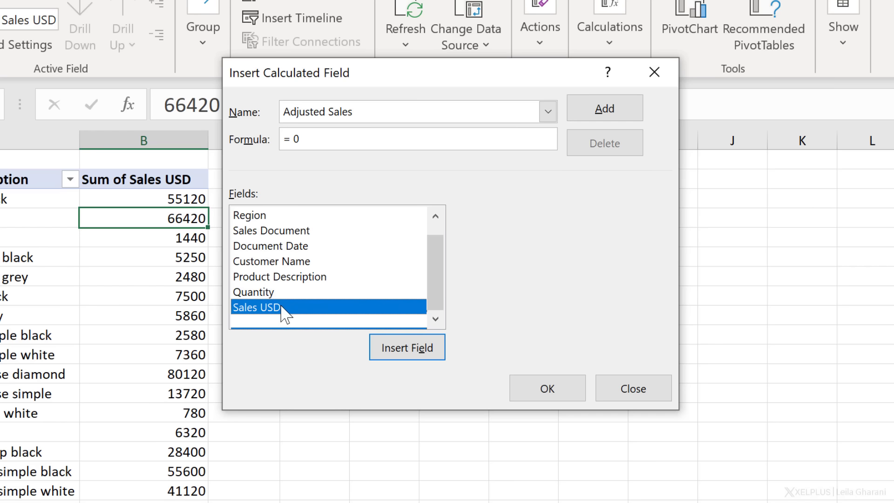
double_click(282, 308)
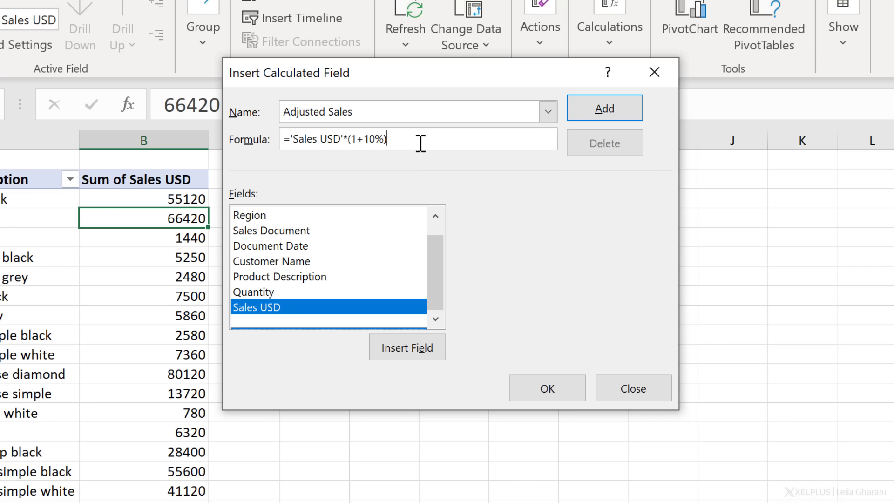
click(594, 113)
drag(432, 273, 429, 299)
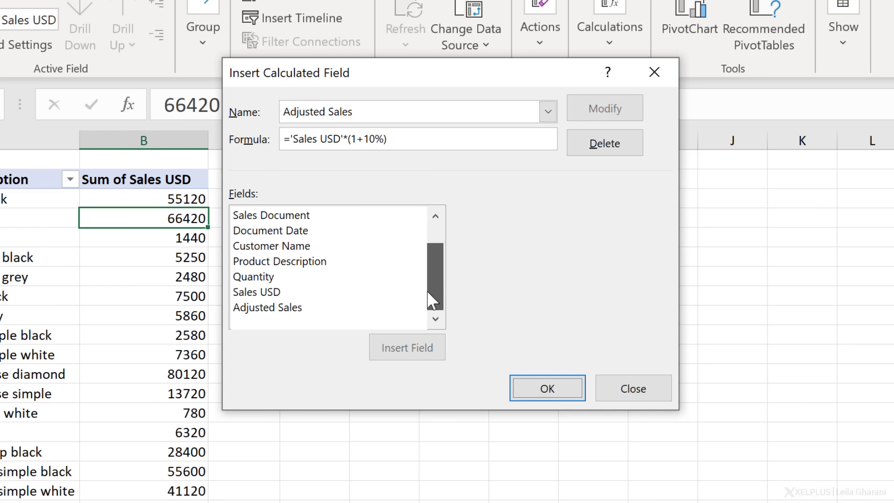
click(543, 389)
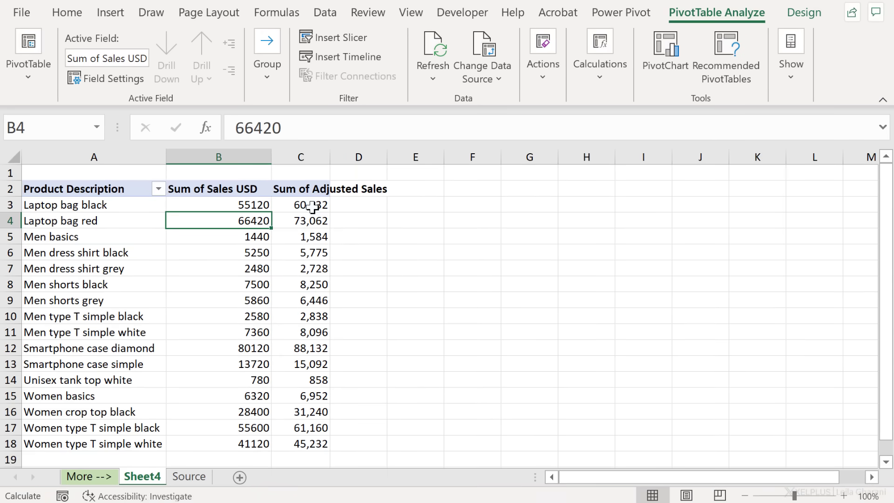
Step: Select an Adjusted Sales value, show the PivotTable Field List, and reopen the calculation options
click(312, 205)
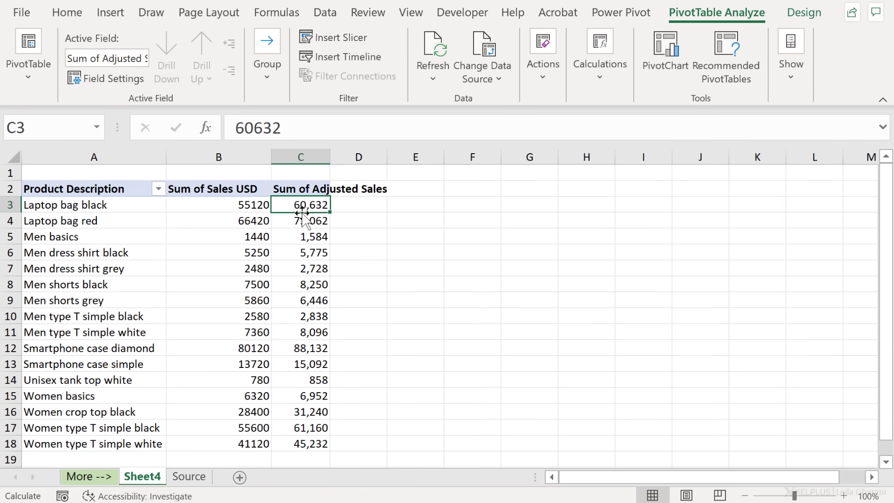
click(789, 66)
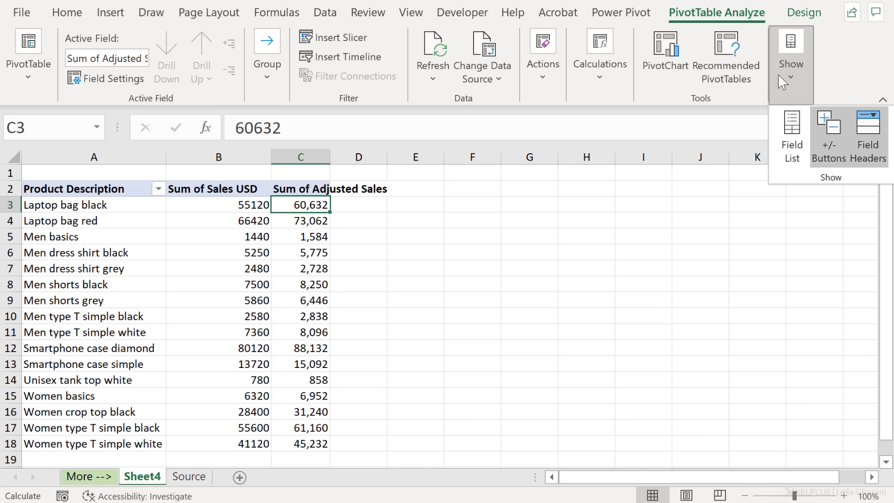
click(789, 136)
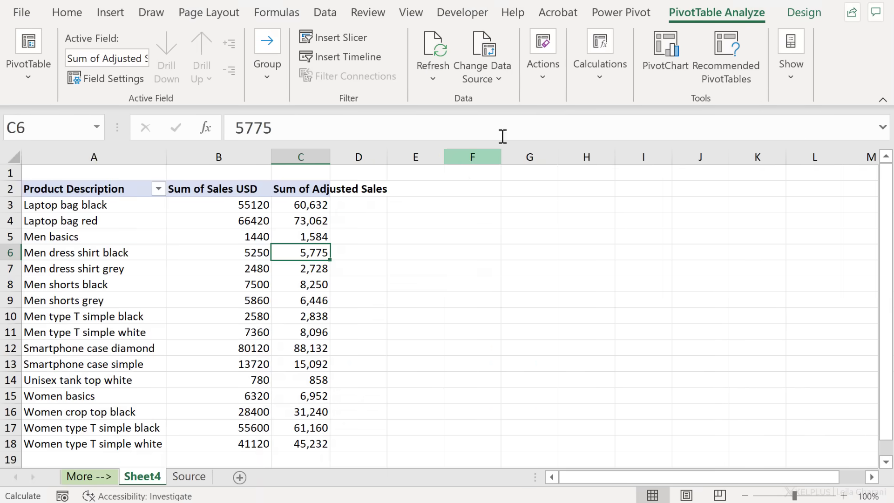
click(618, 76)
Step: Pick Adjusted Sales in the Insert Calculated Field dialog and delete it
click(598, 157)
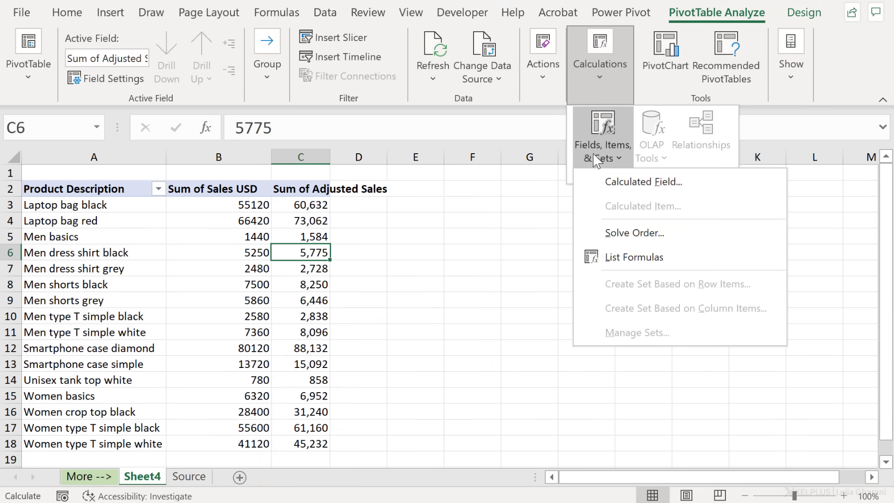
click(614, 182)
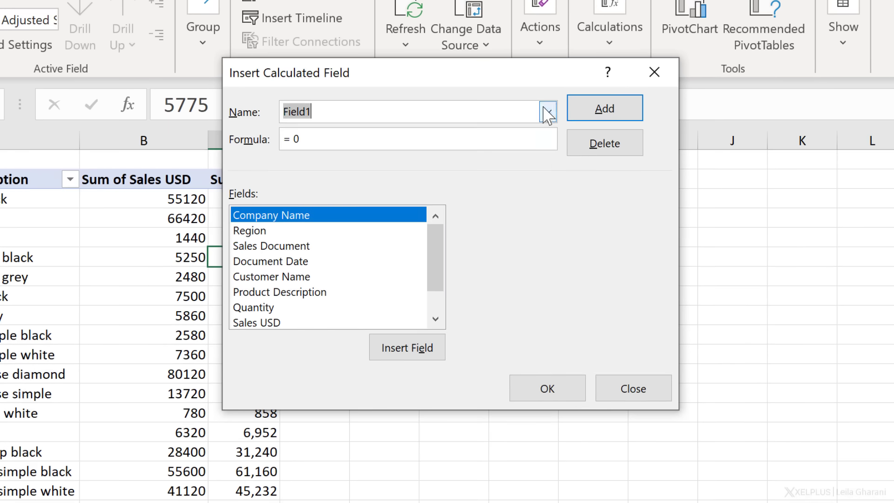
click(548, 112)
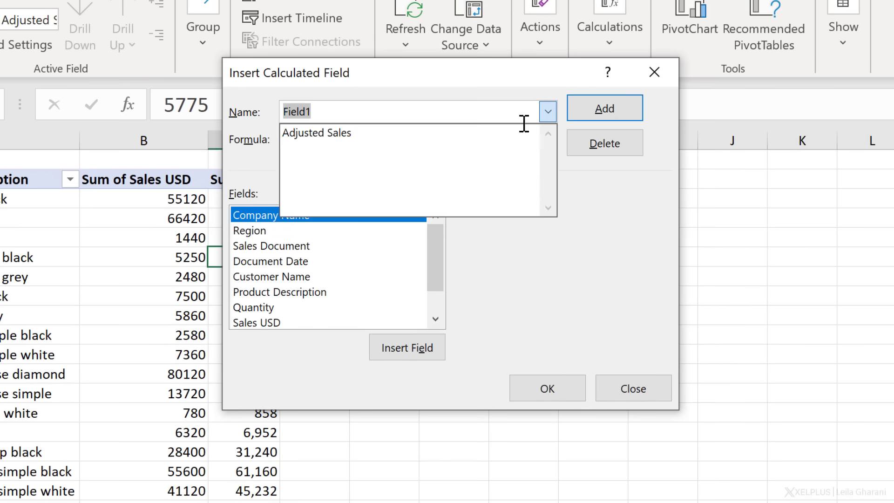
click(339, 138)
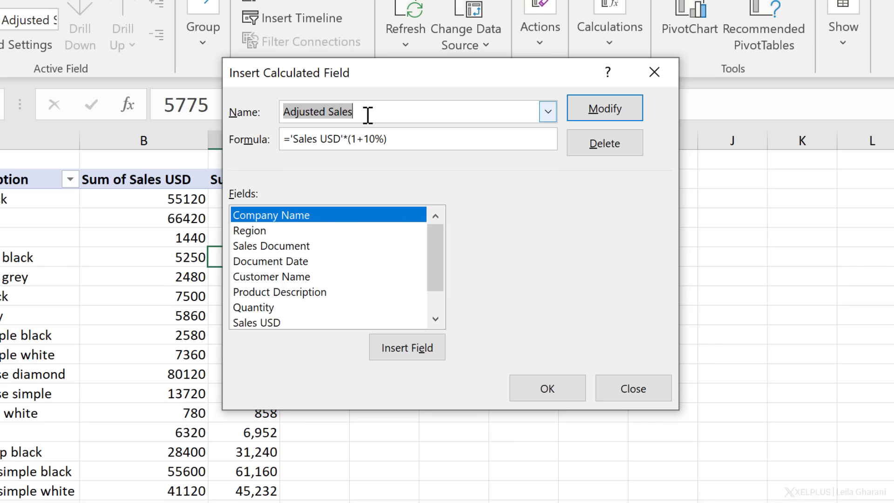
click(602, 148)
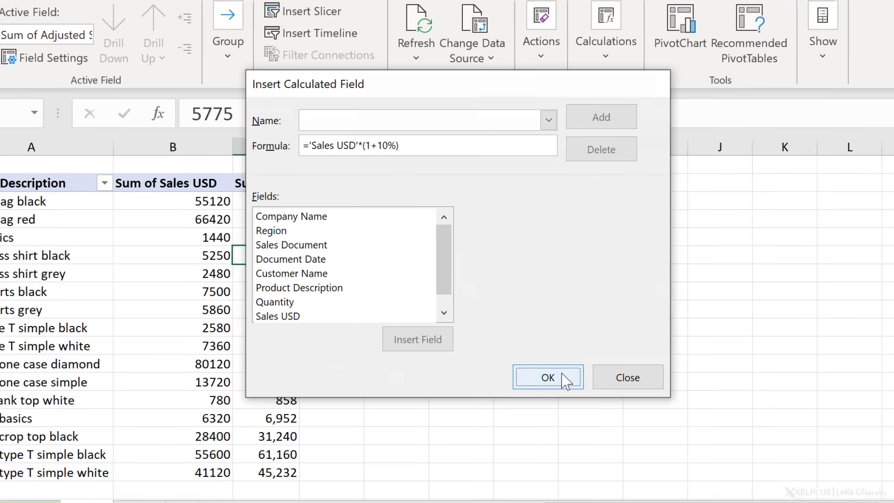
click(562, 390)
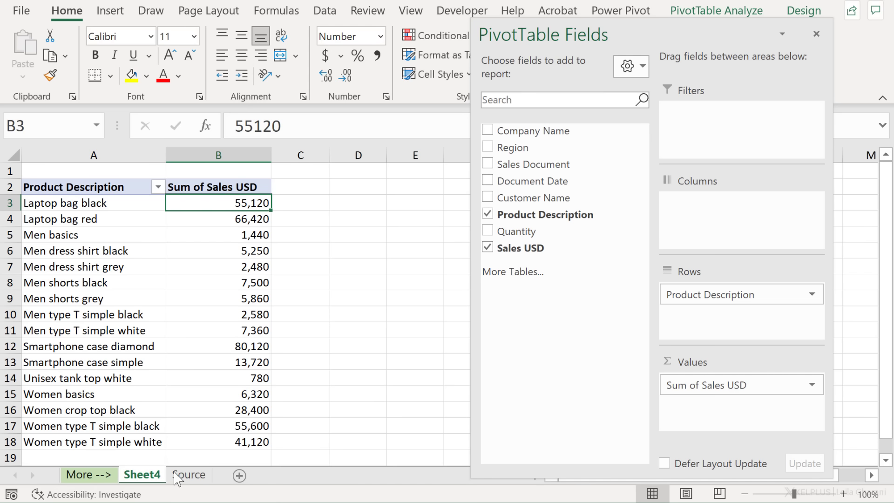
Step: Switch to the Source sheet to browse the raw sales records and dates
click(175, 477)
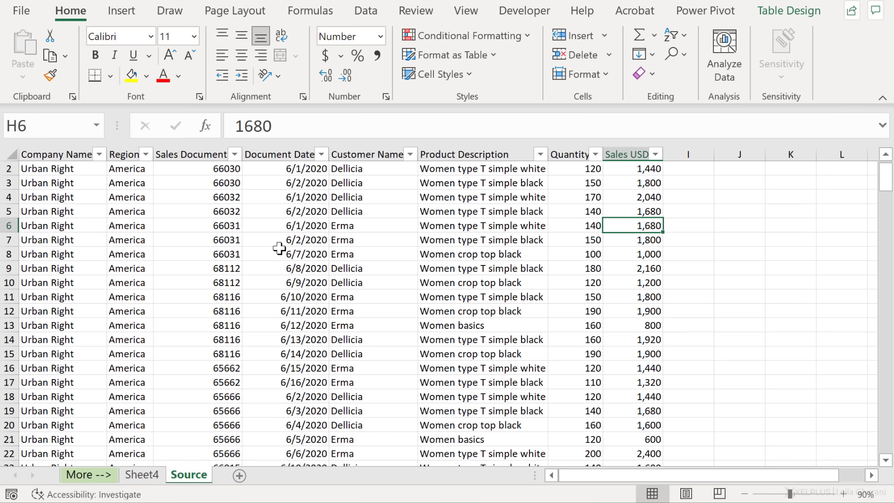
scroll(280, 249, down, 4)
scroll(286, 254, down, 5)
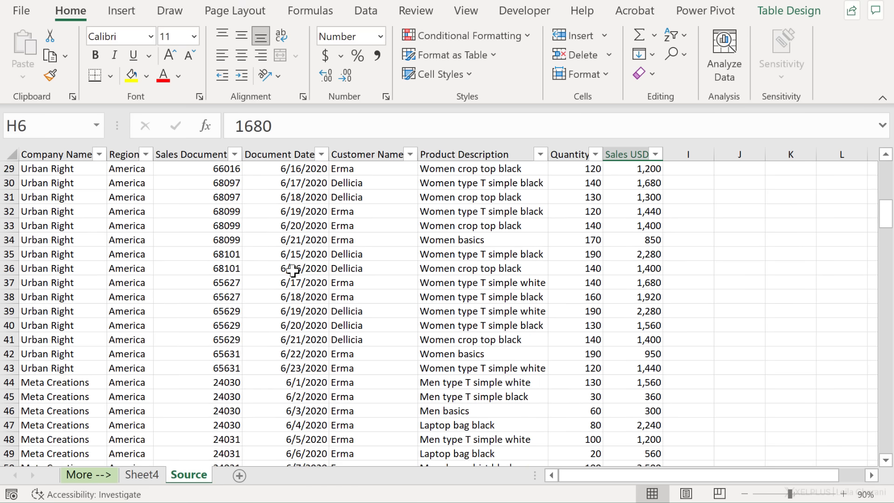
scroll(293, 266, down, 5)
scroll(298, 285, down, 9)
scroll(315, 296, down, 5)
scroll(318, 296, down, 9)
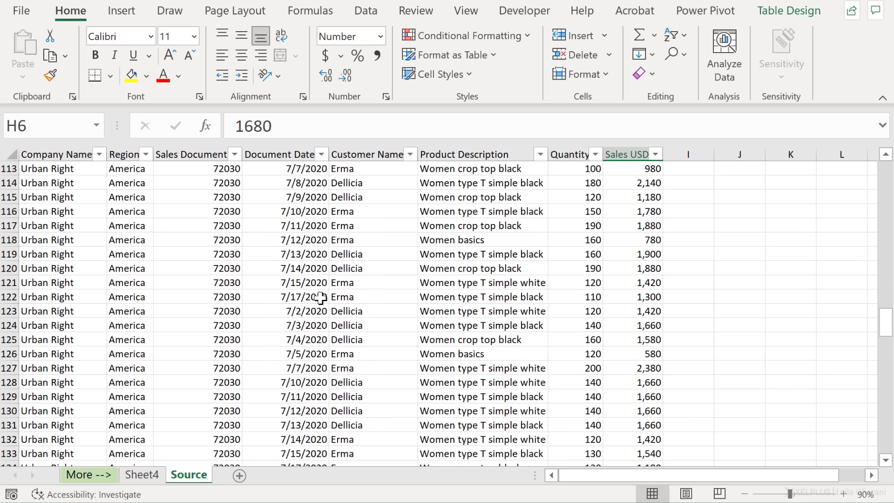
scroll(310, 279, down, 1)
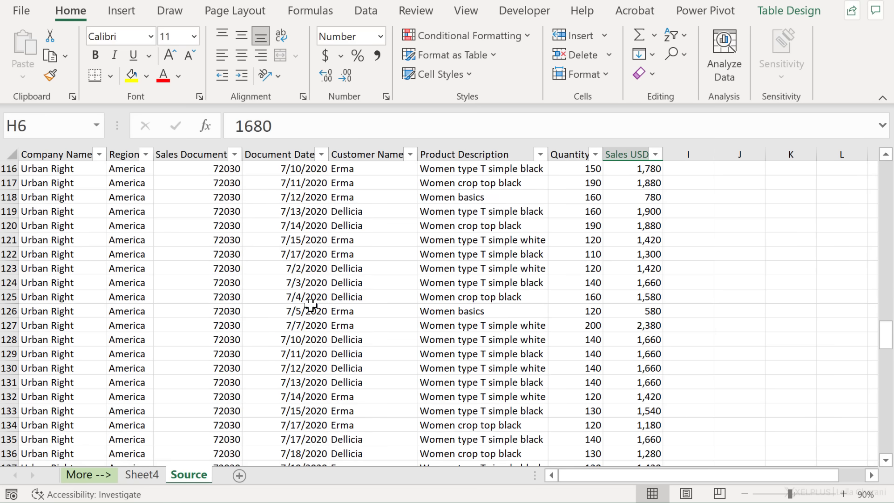
Step: On Sheet4, add Document Date as columns, then remove it, keeping Jun and Jul Months columns
click(153, 475)
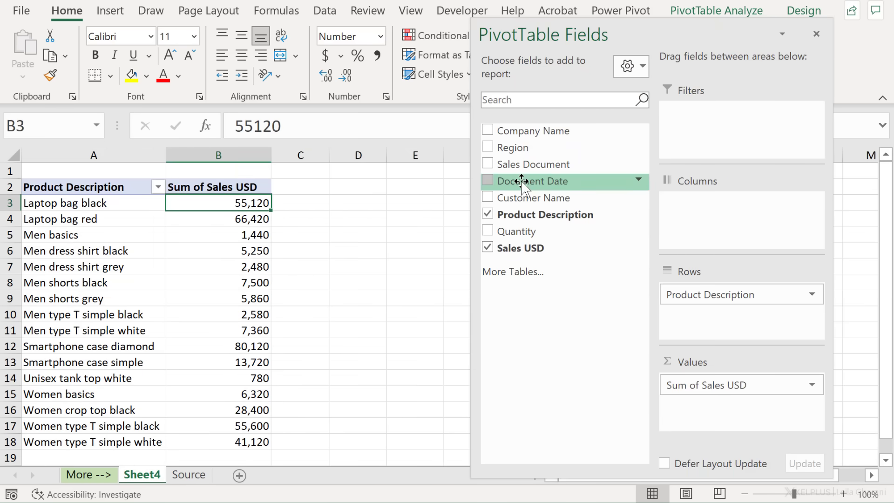
drag(521, 181, 723, 203)
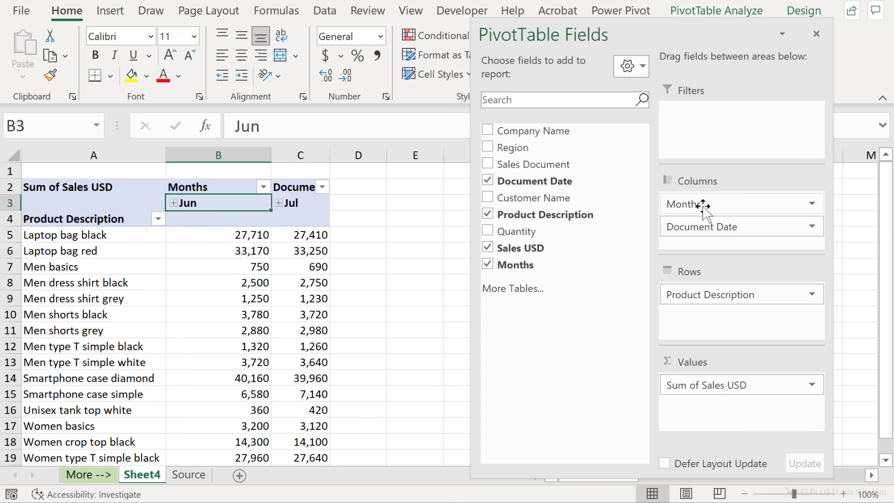
click(173, 204)
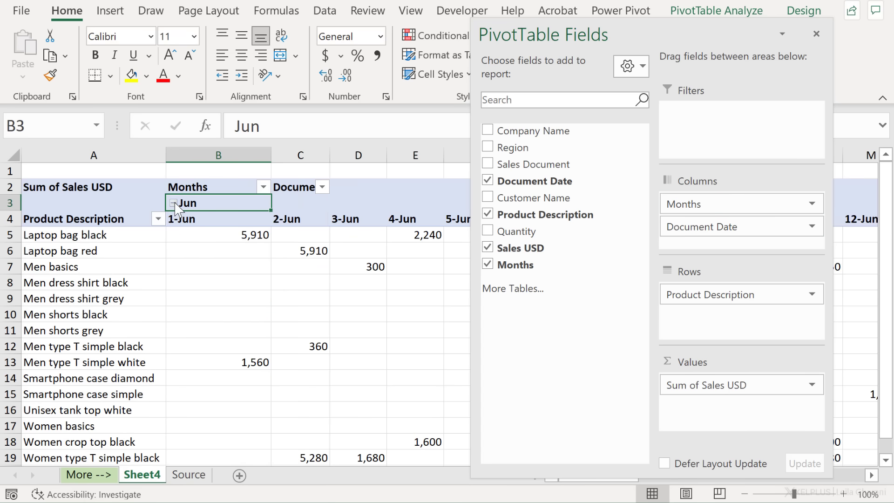
click(173, 203)
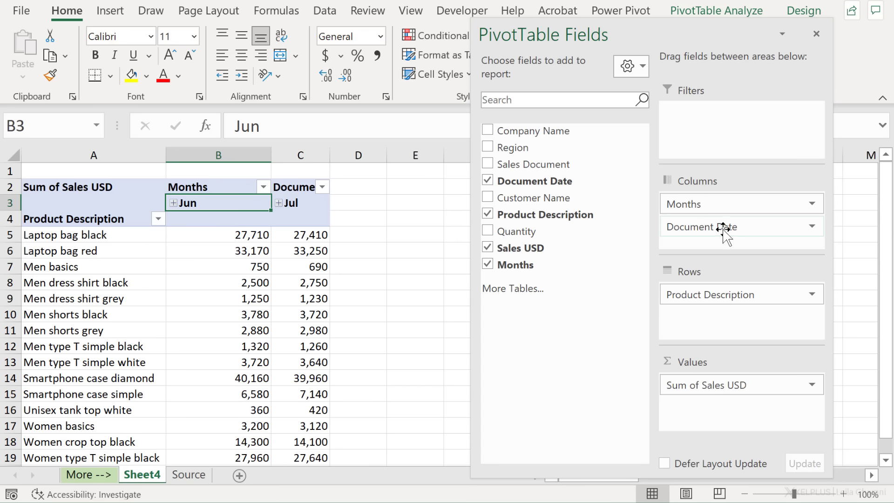
mouse_move(723, 230)
mouse_down()
mouse_move(593, 260)
mouse_move(574, 241)
mouse_up()
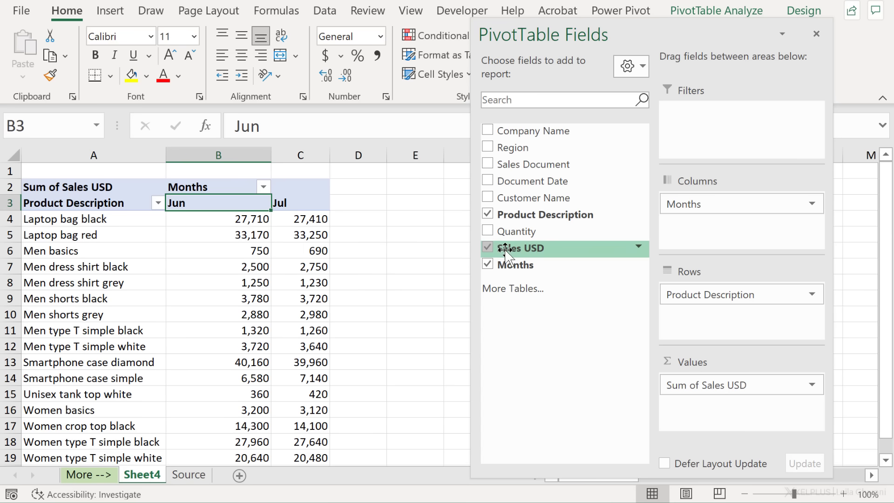
Step: Add Sales USD to Values again, shown as Difference From the previous Months item
drag(506, 250, 723, 416)
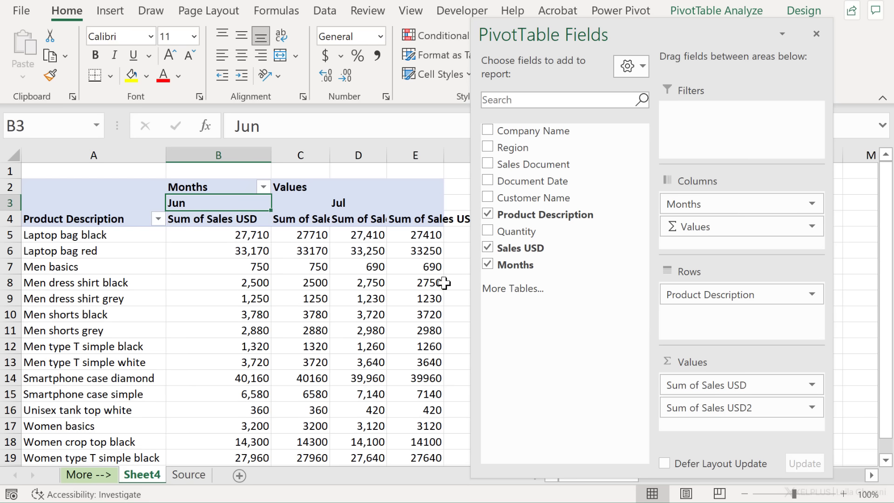
right_click(415, 264)
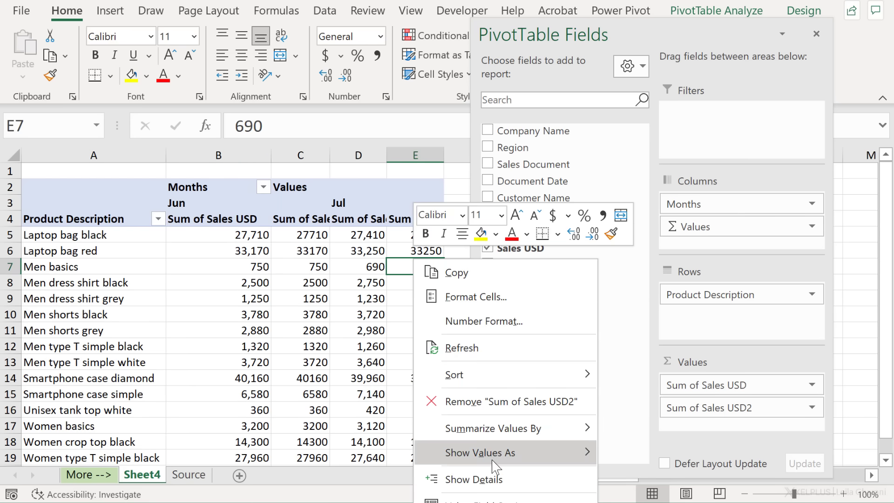
mouse_move(480, 453)
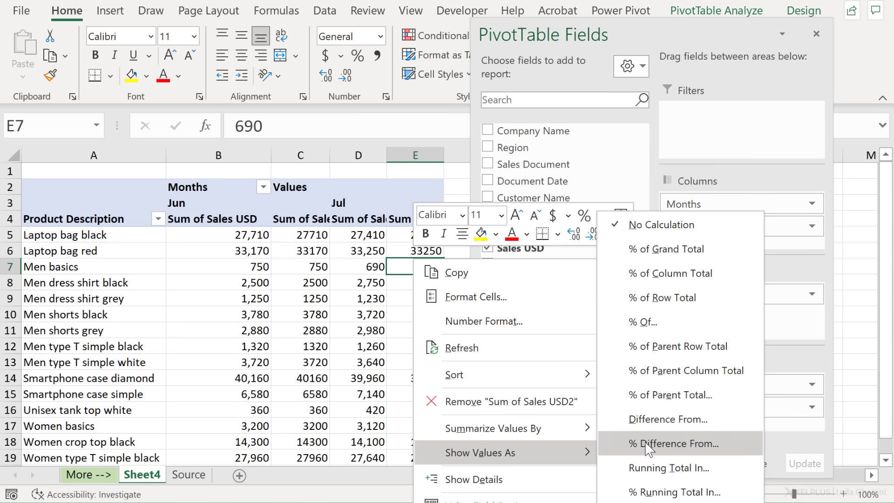
click(650, 419)
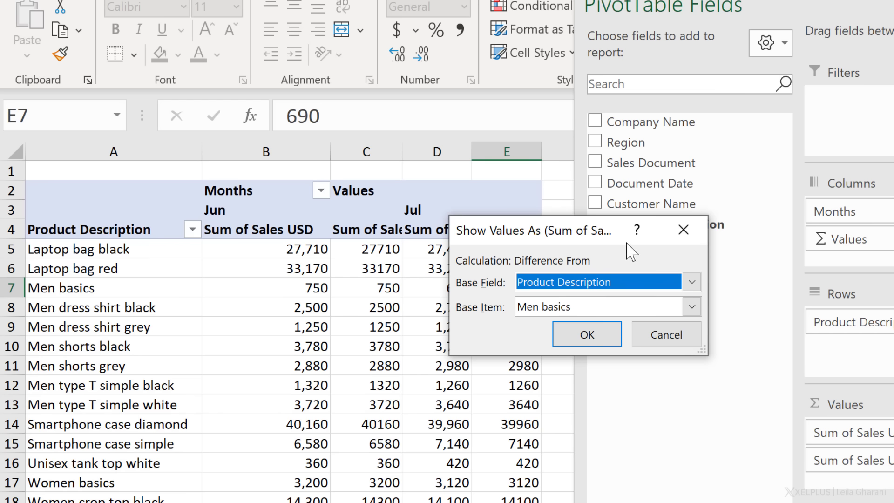
click(684, 283)
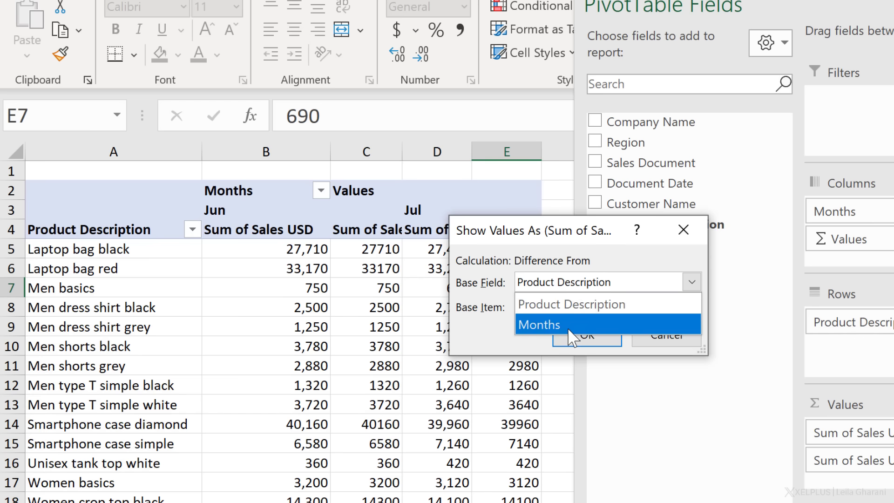
click(571, 336)
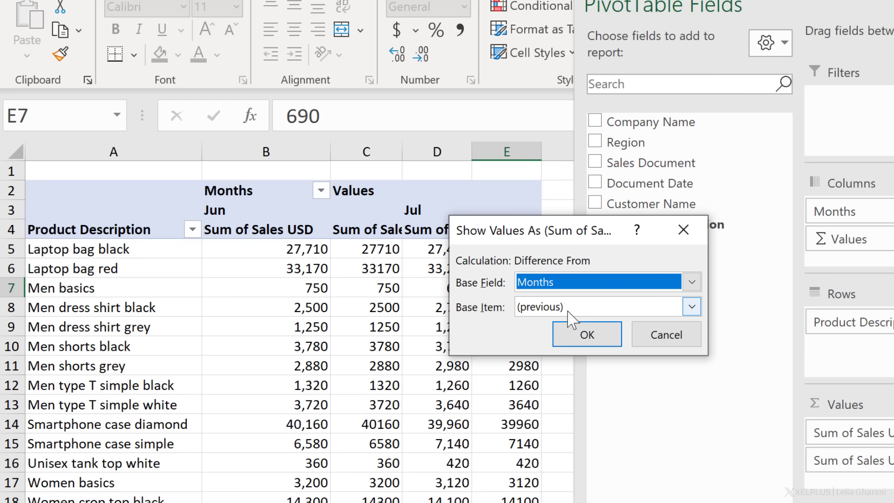
click(585, 334)
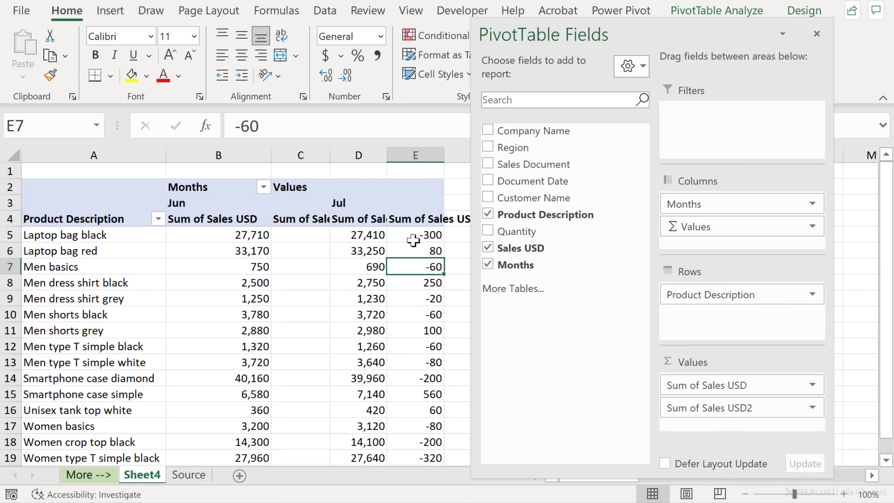
click(404, 236)
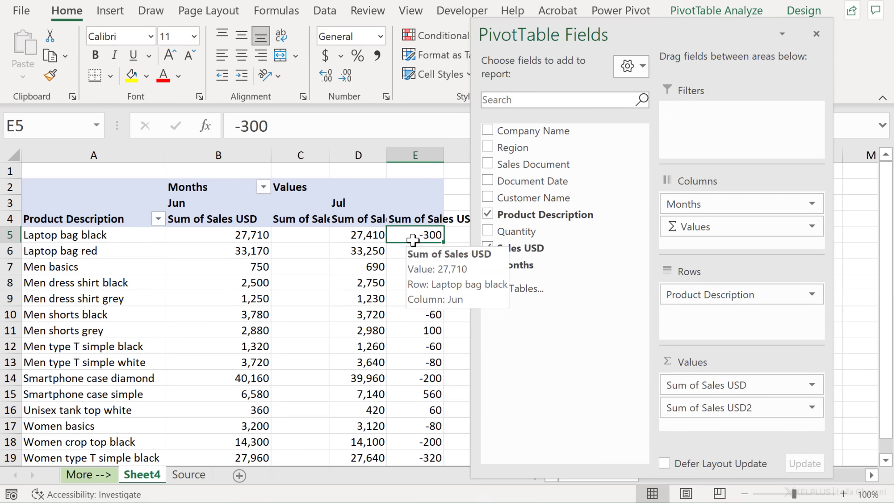
Step: Rename the value headers to Sales USD and Difference
click(302, 235)
click(244, 219)
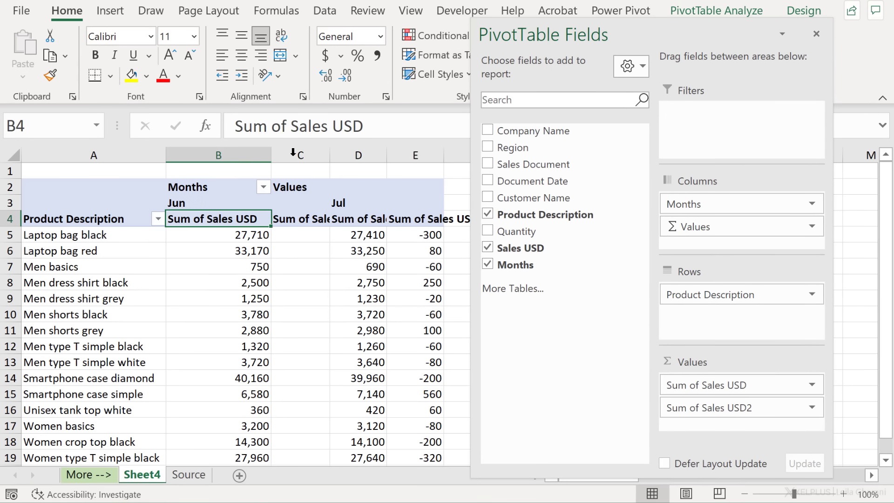
click(231, 126)
key(ctrl+shift+Right)
key(ctrl+shift+Right)
key(Delete)
key(Return)
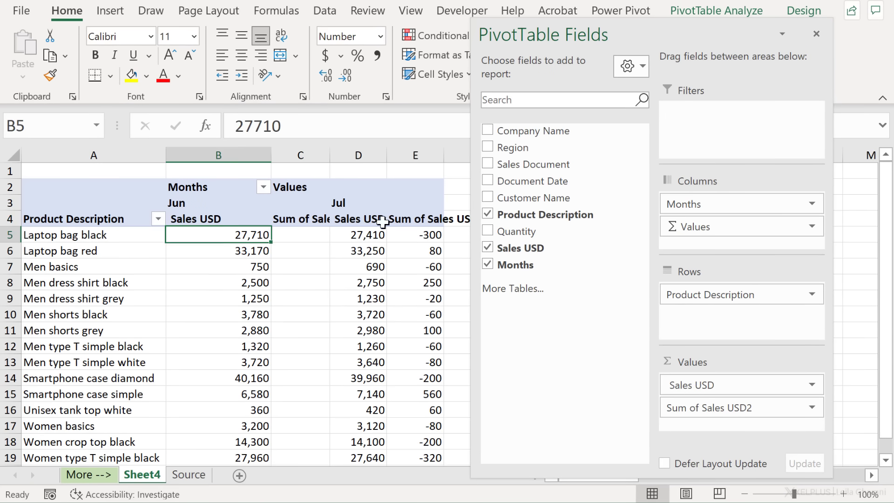
click(302, 218)
text(Differenc)
key(Return)
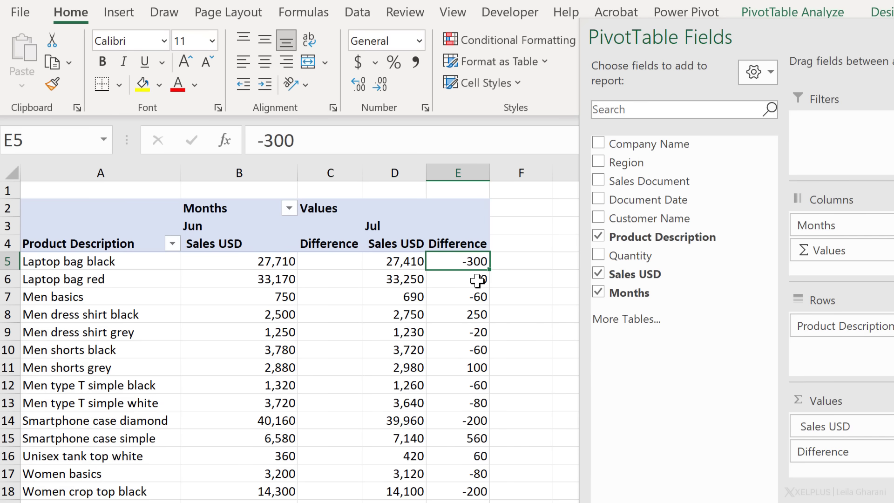
Step: Clear the existing custom number format code for the Difference values
right_click(465, 260)
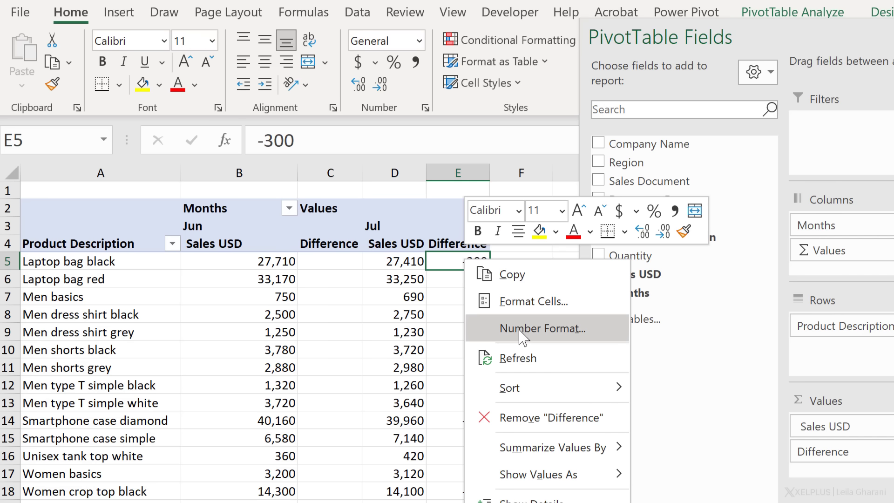
click(535, 328)
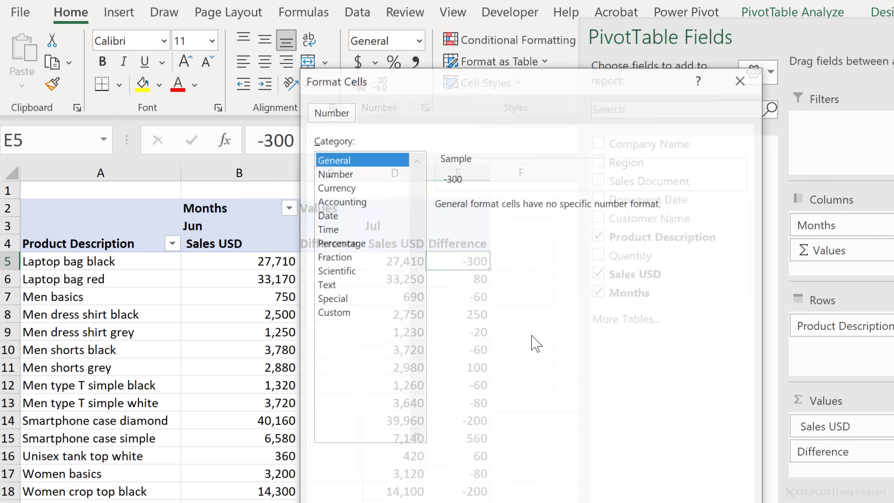
click(359, 316)
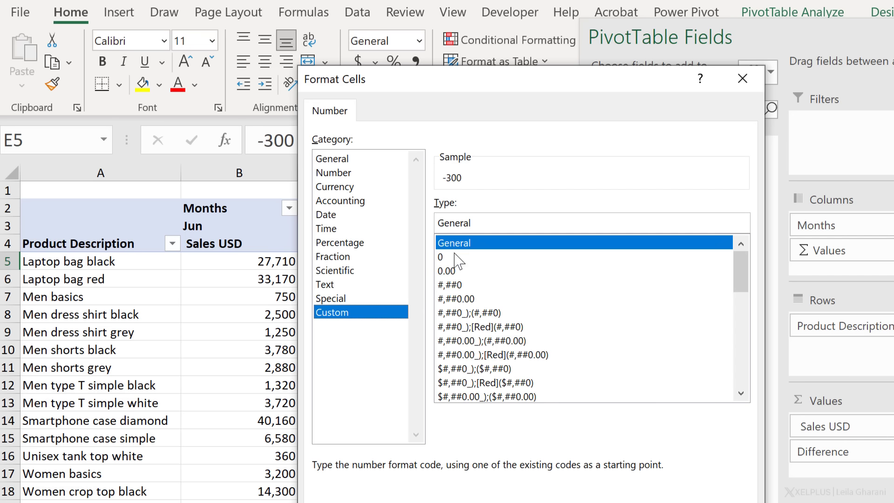
drag(477, 224, 438, 222)
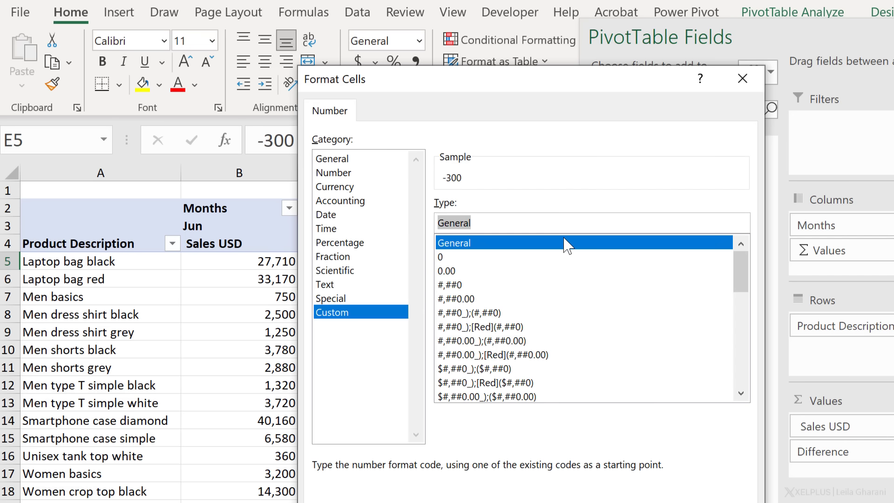
key(Delete)
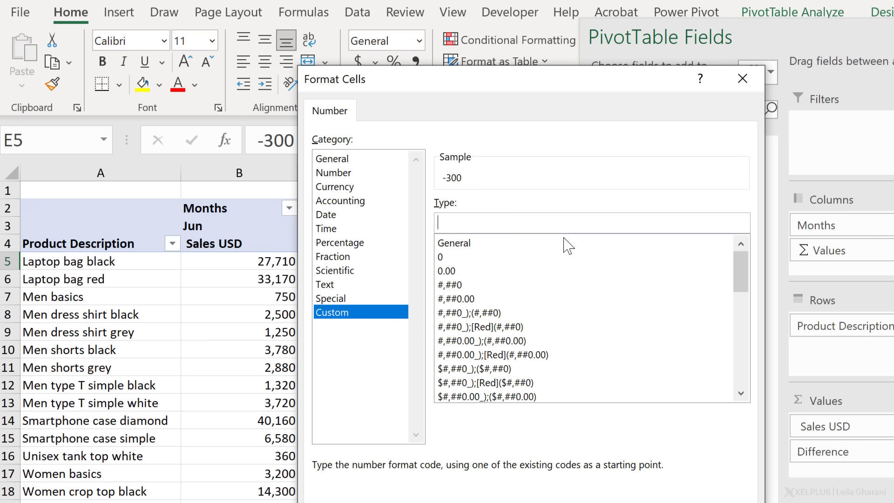
Step: Apply the custom format [color10]▲;[red]▼ to the Difference values
key(super+period)
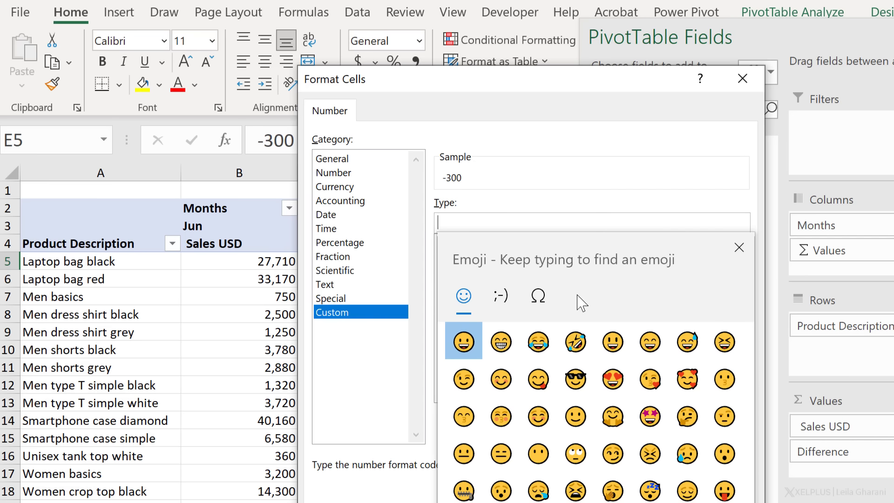
text(arrow)
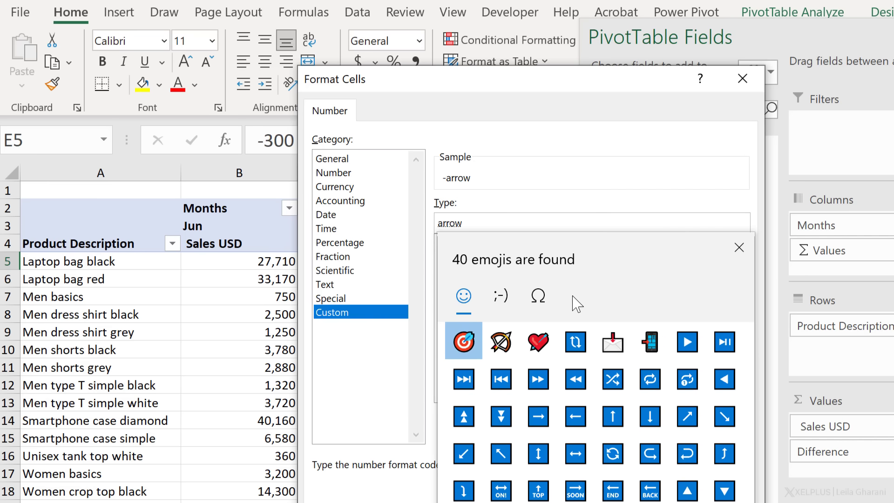
click(688, 490)
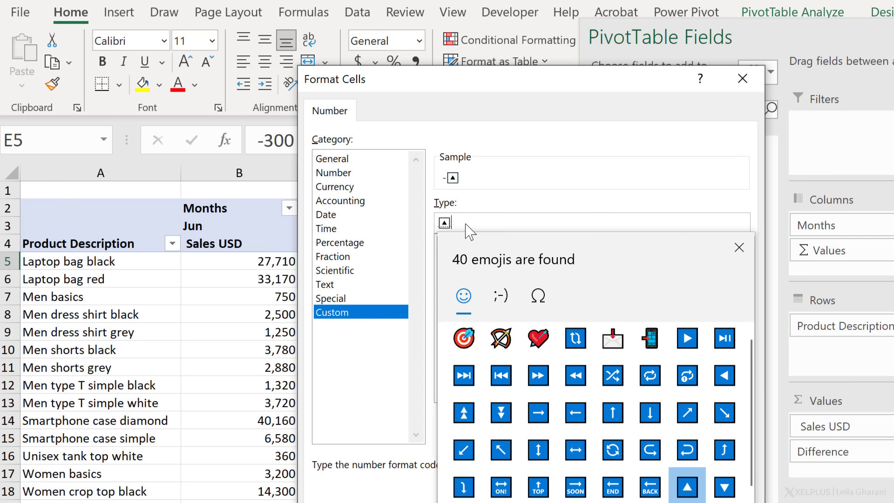
key(Escape)
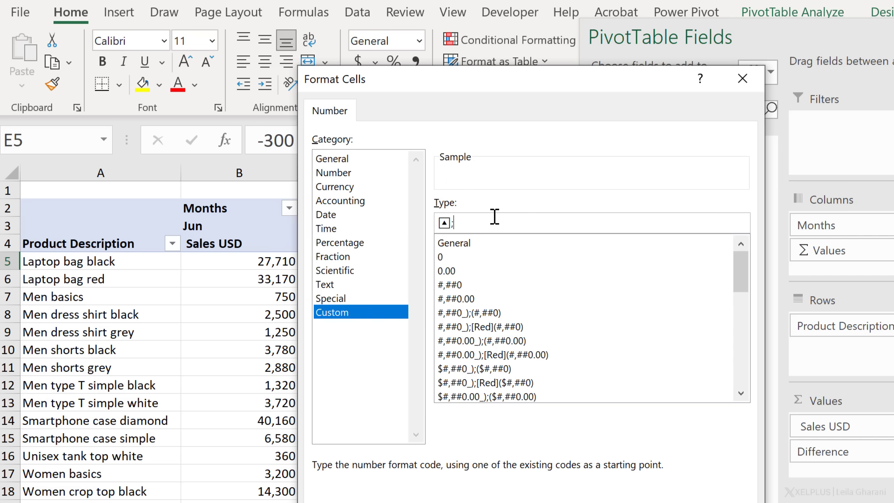
key(super+period)
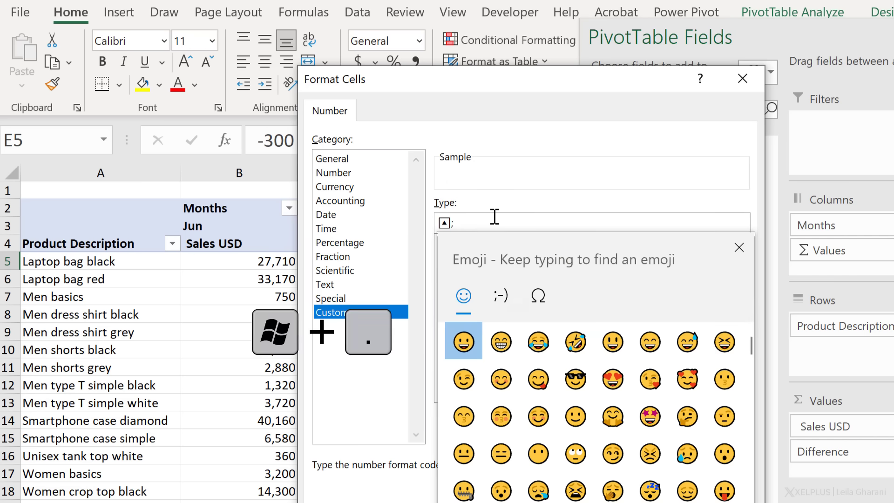
text(arrow)
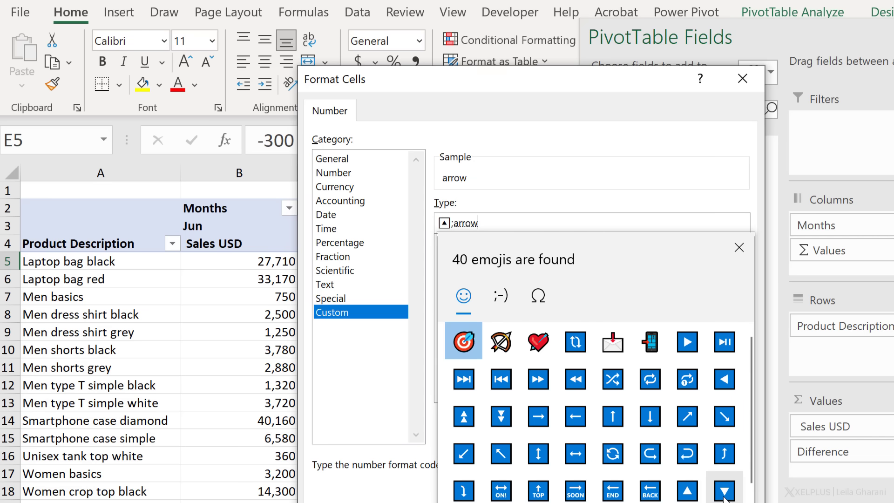
click(724, 491)
click(458, 222)
text(▲;[red]▼)
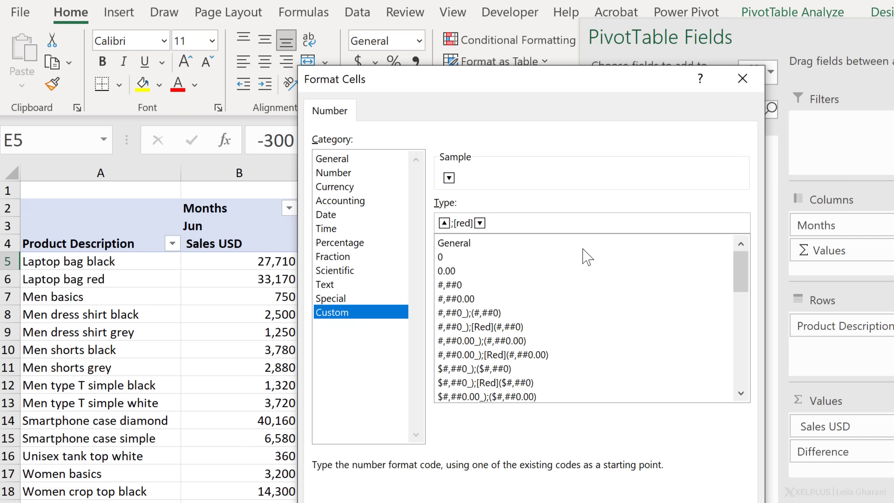
text([color)
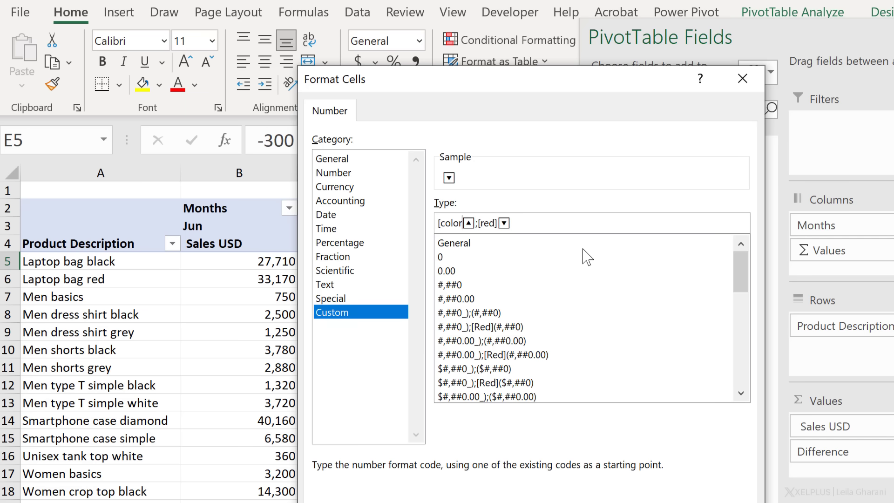
text(10)
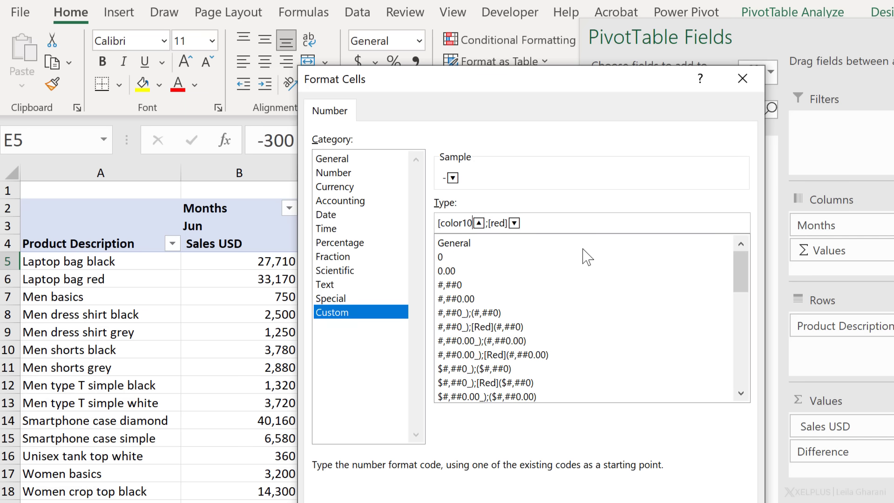
text(])
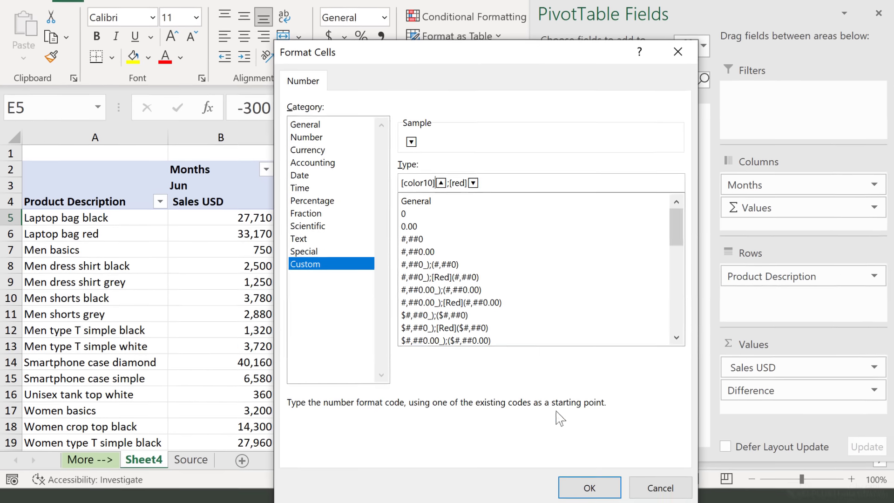
click(584, 479)
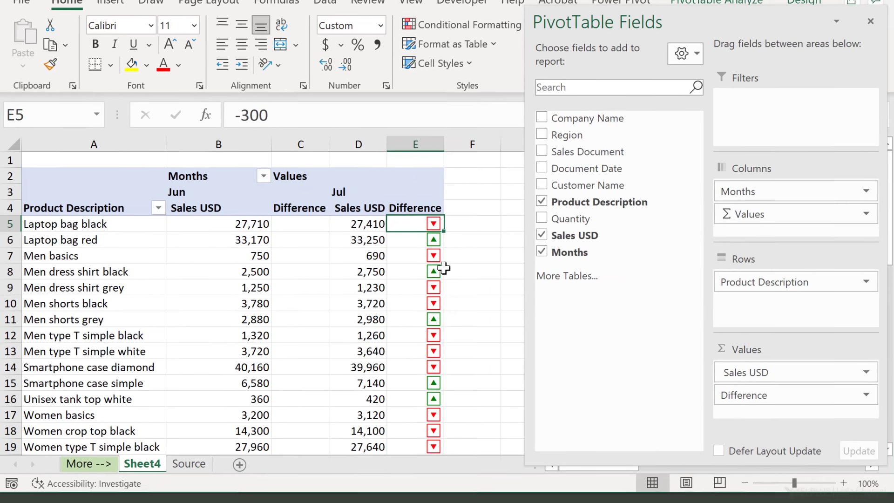
scroll(436, 274, down, 2)
scroll(436, 273, up, 2)
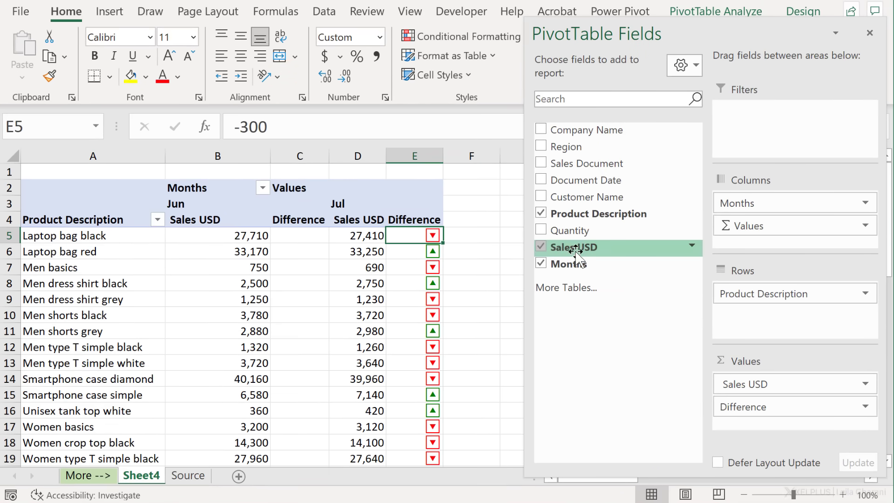
Step: Add Customer Name to the pivot rows above Product Description
drag(568, 197, 768, 299)
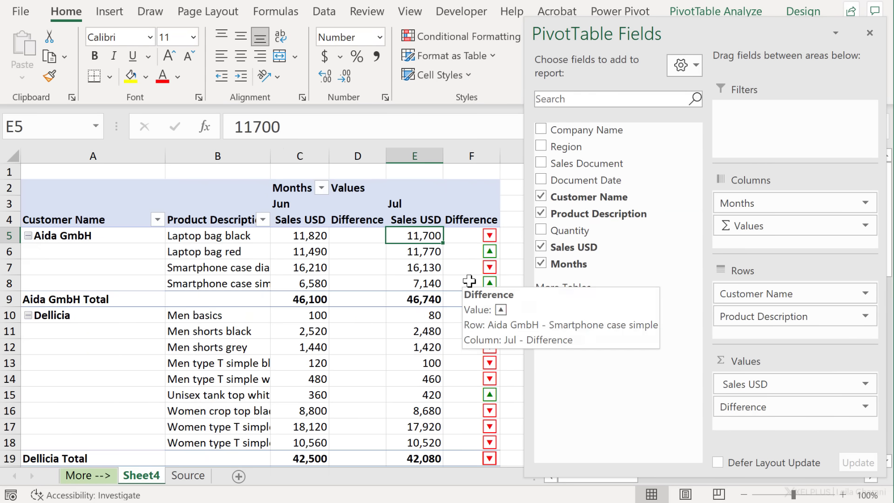
scroll(470, 317, down, 7)
scroll(470, 317, down, 1)
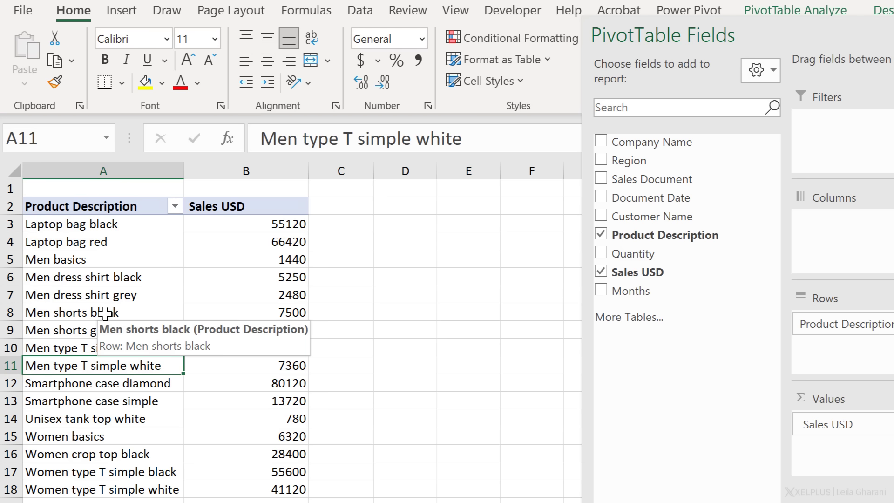
Step: Group the men's products as Men, naming the grouping field Main Category
drag(105, 259, 111, 365)
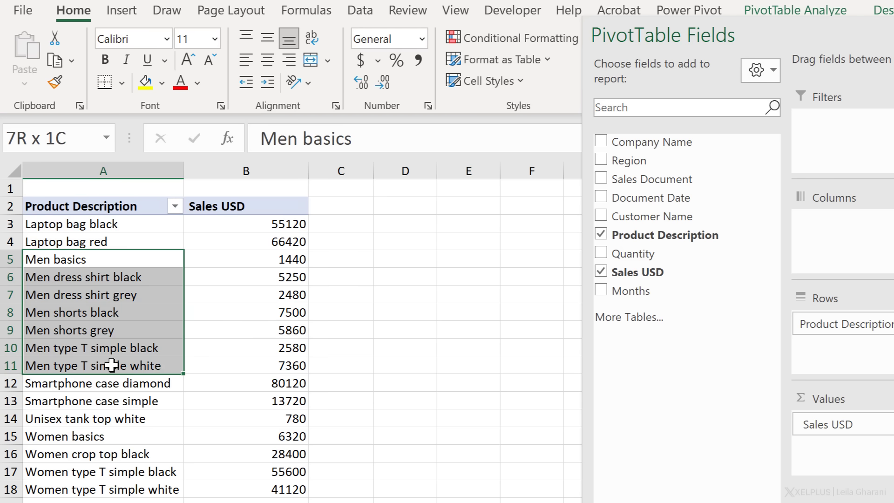
right_click(98, 323)
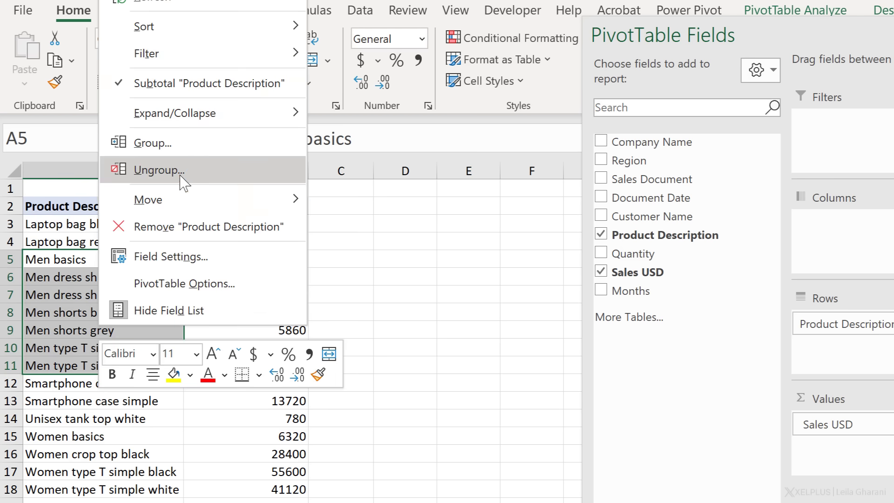
click(188, 154)
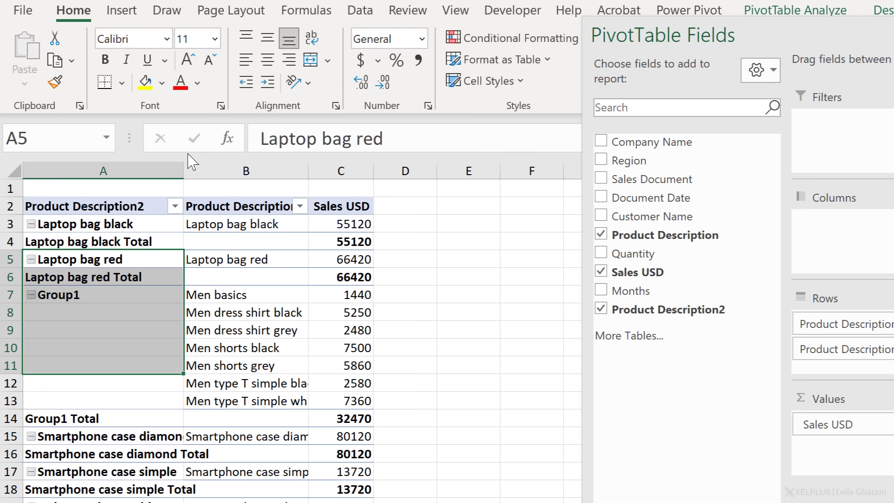
click(126, 208)
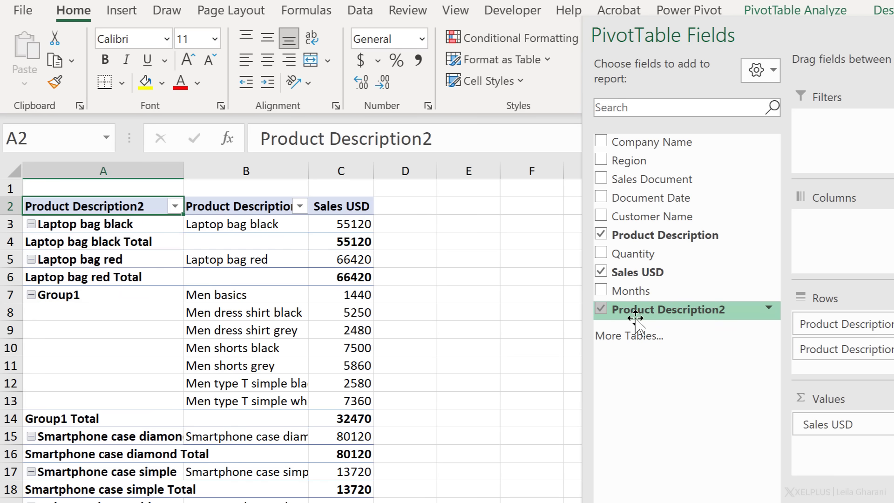
text(M)
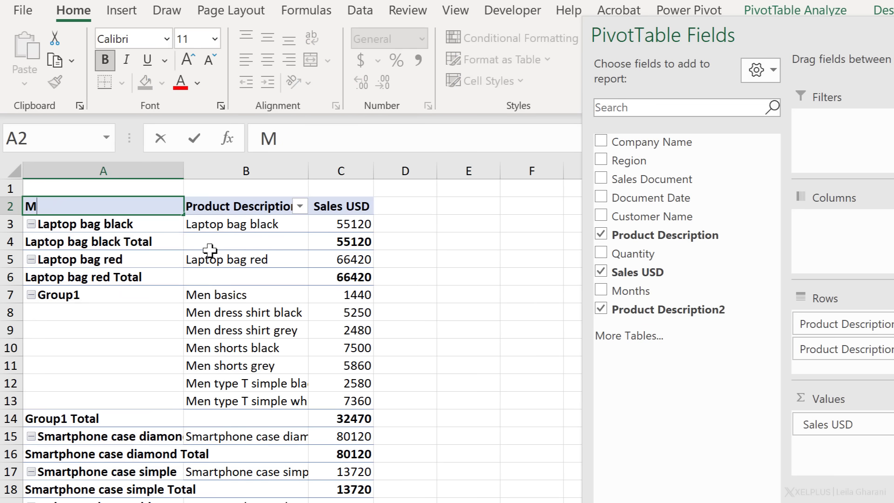
text(ain Category)
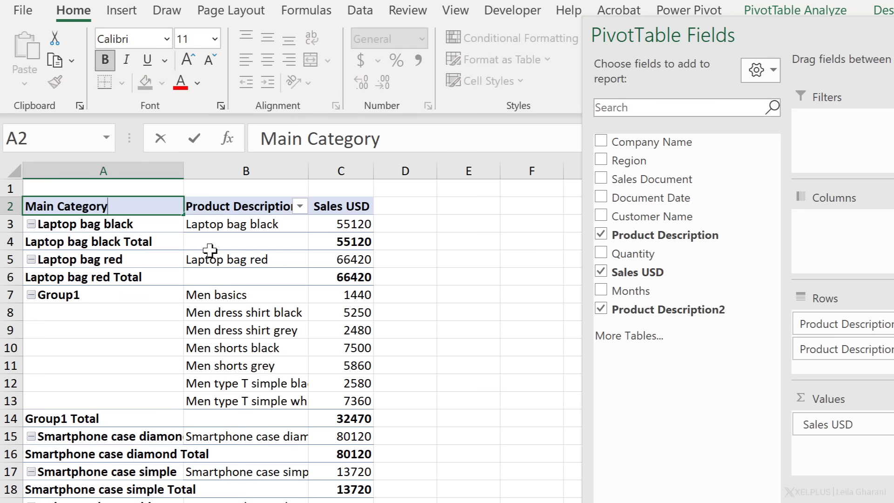
key(Return)
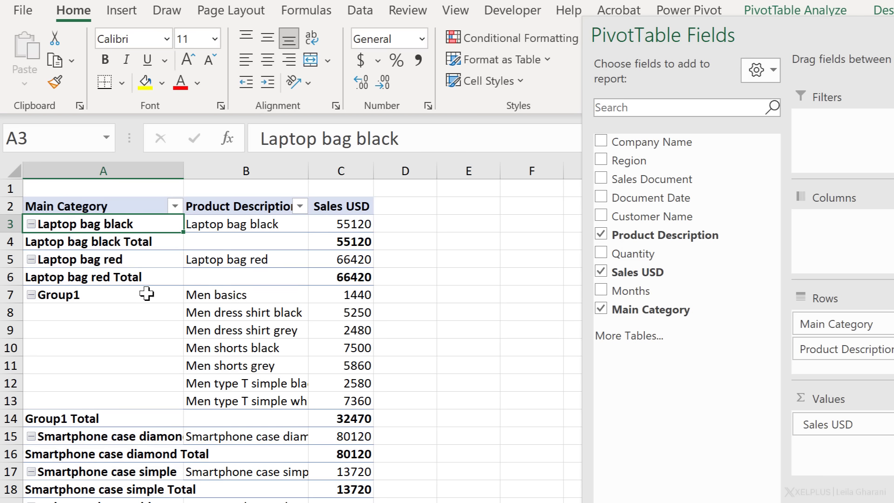
click(119, 301)
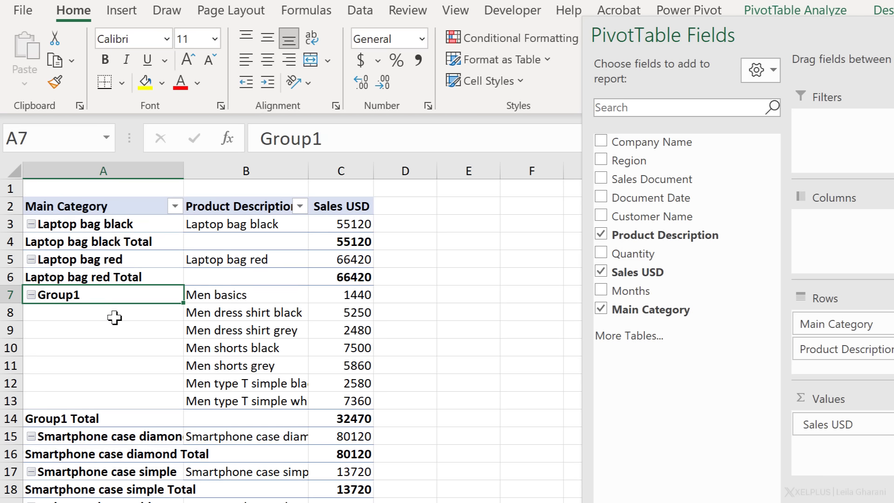
text(Me)
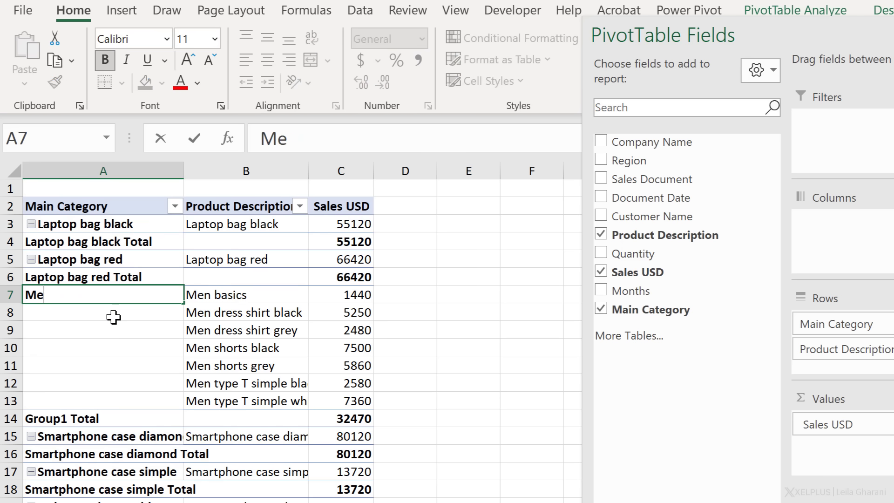
text(n)
key(Return)
scroll(113, 317, down, 1)
scroll(113, 317, down, 1)
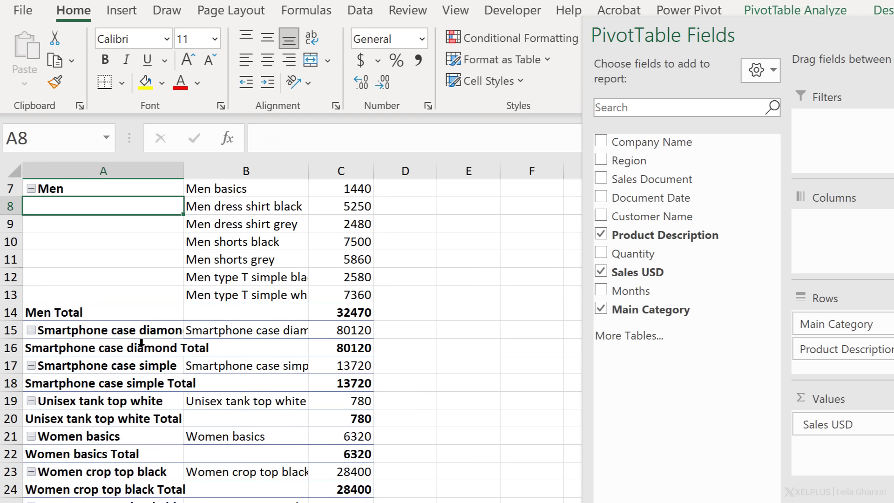
scroll(144, 356, down, 1)
scroll(244, 397, down, 2)
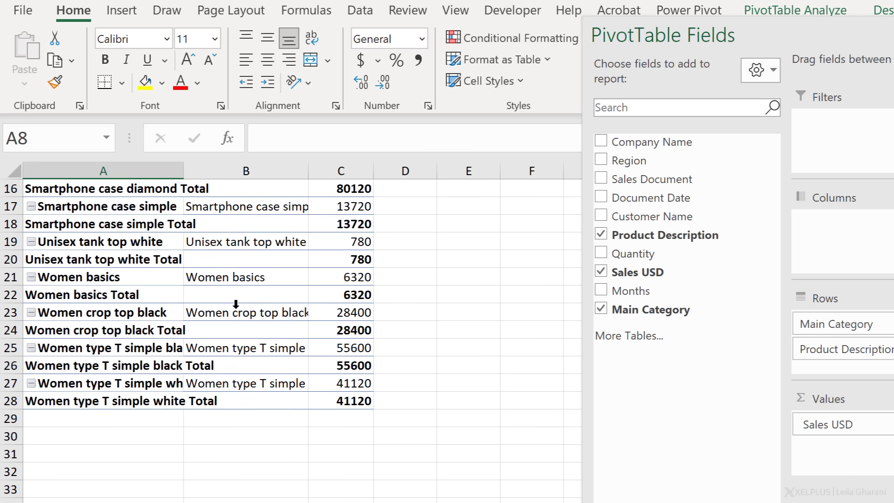
Step: Group the four women's products and rename the group Women
drag(151, 277, 130, 365)
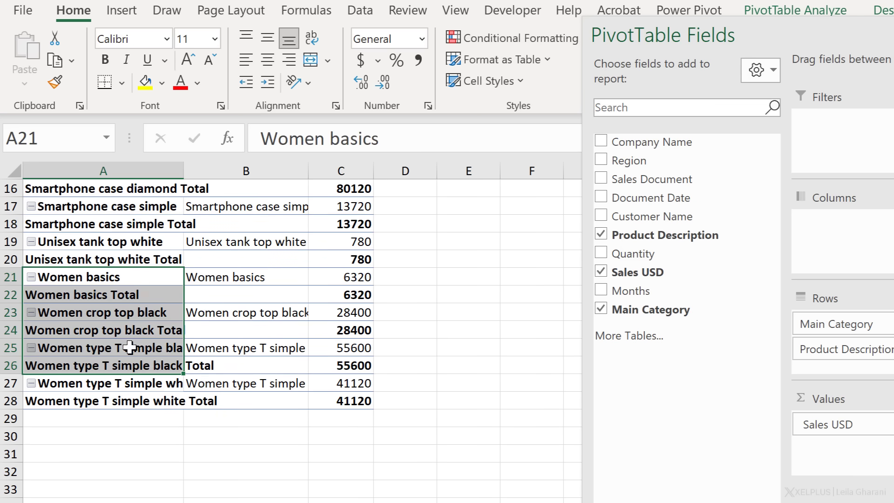
click(133, 280)
drag(133, 280, 136, 398)
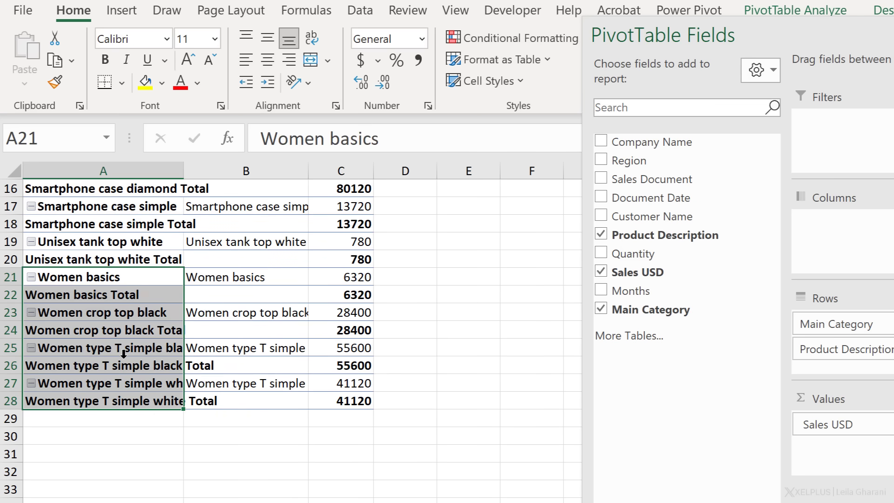
right_click(129, 374)
click(194, 180)
text(Wom)
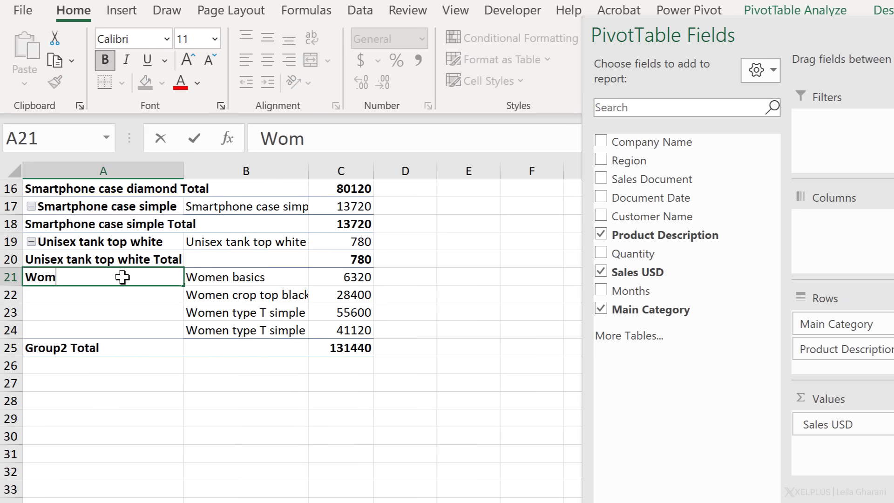
text(en)
key(Return)
scroll(174, 282, up, 3)
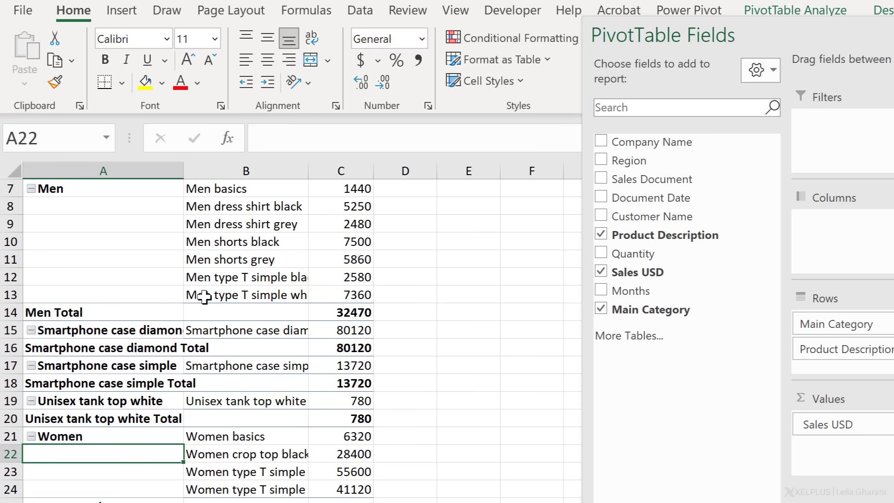
Step: Group the laptop bag, smartphone case and tank top products and rename the group Other
click(226, 332)
drag(226, 370, 224, 407)
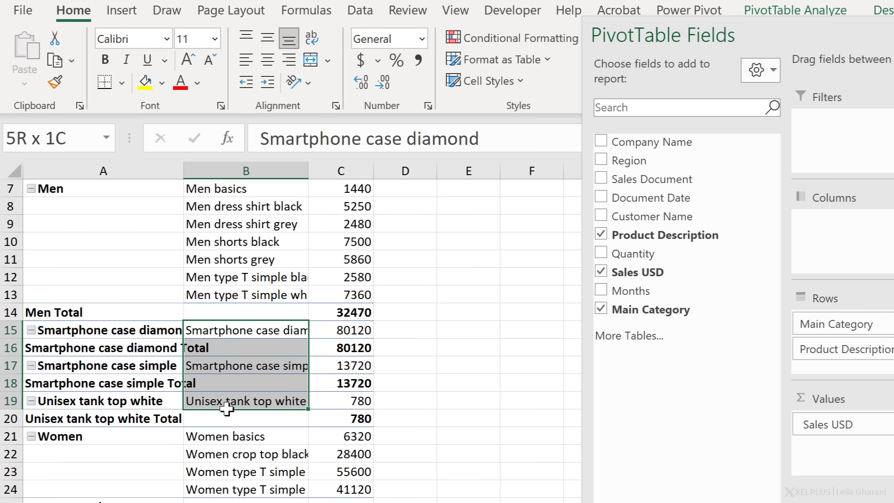
scroll(228, 408, up, 2)
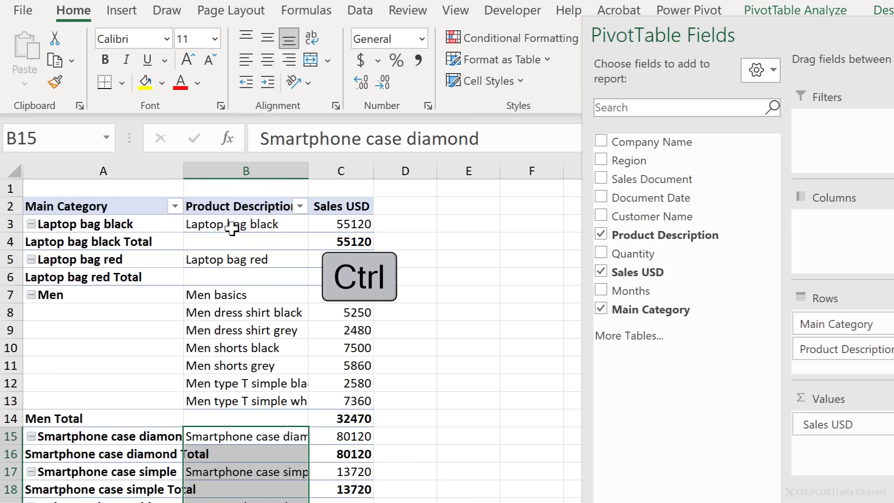
drag(232, 225, 230, 267)
right_click(231, 262)
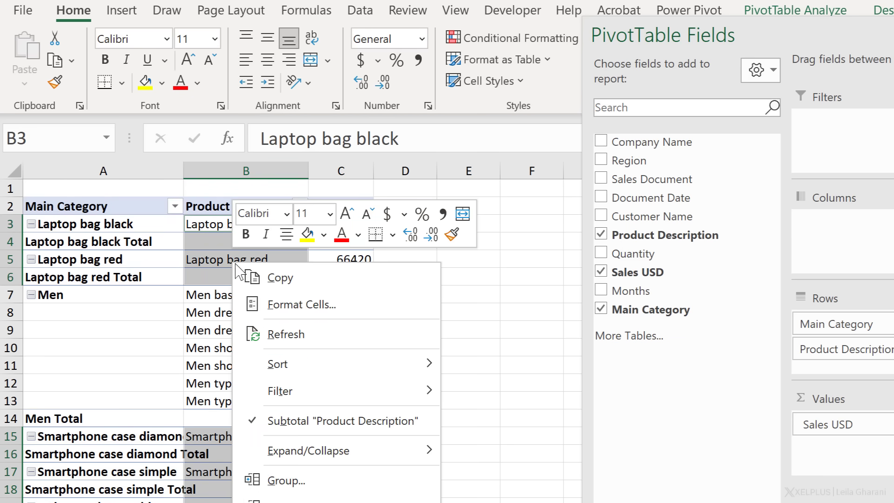
key(Escape)
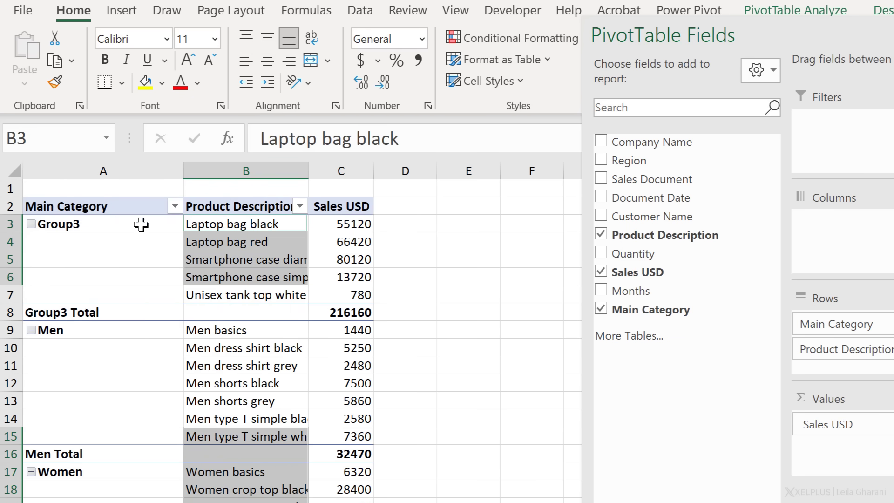
click(122, 231)
text(Oth)
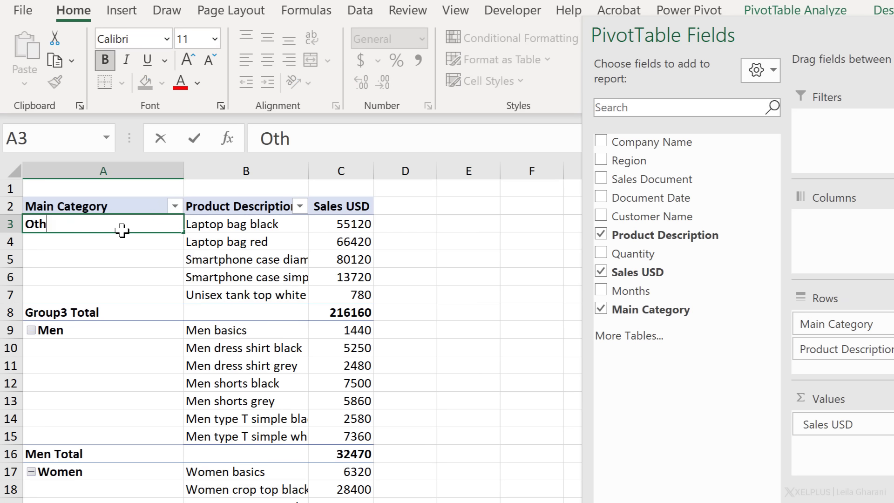
text(er)
key(Return)
scroll(108, 250, down, 1)
scroll(109, 251, down, 3)
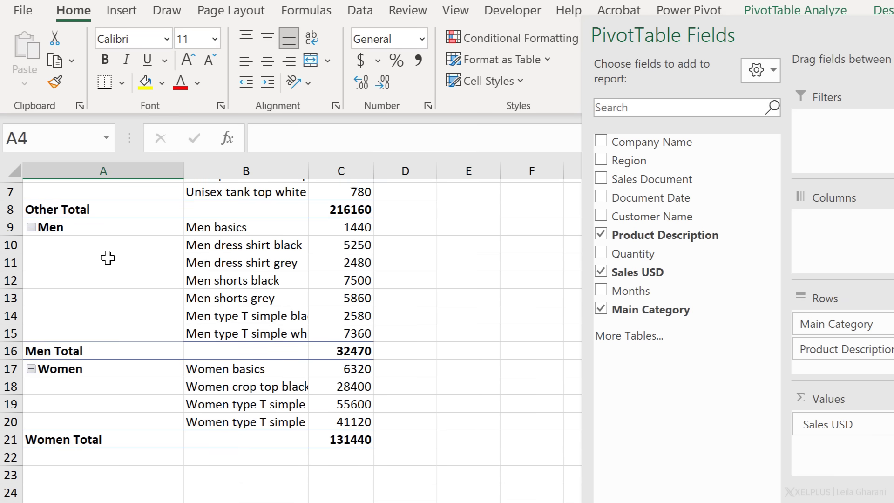
scroll(102, 253, up, 1)
scroll(91, 238, up, 3)
Step: Move the Other group so it follows Women
click(84, 225)
drag(84, 224, 81, 489)
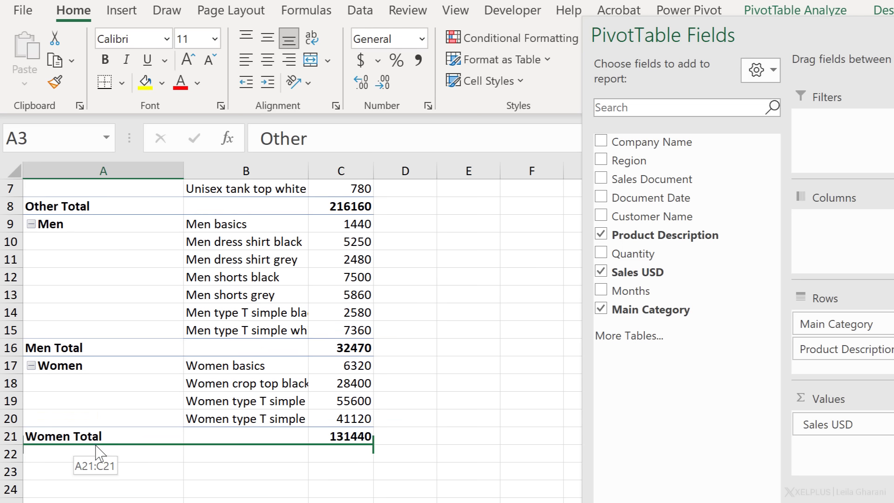
drag(90, 454, 101, 450)
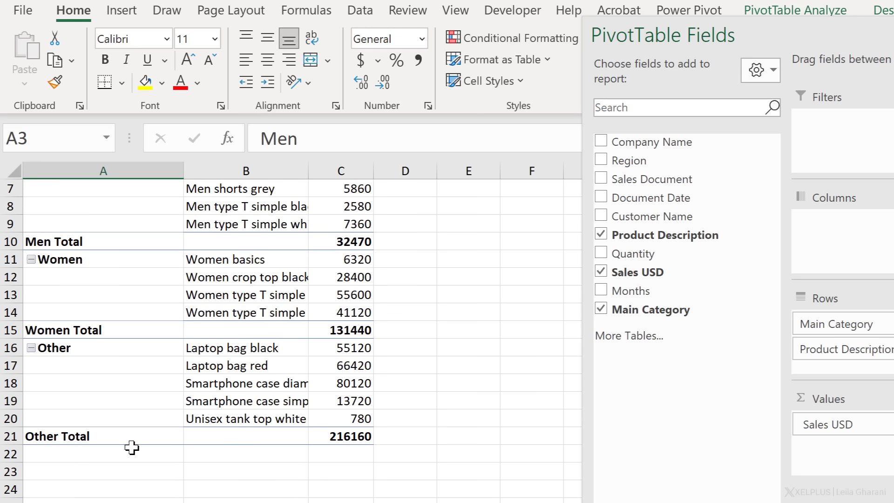
scroll(252, 493, up, 2)
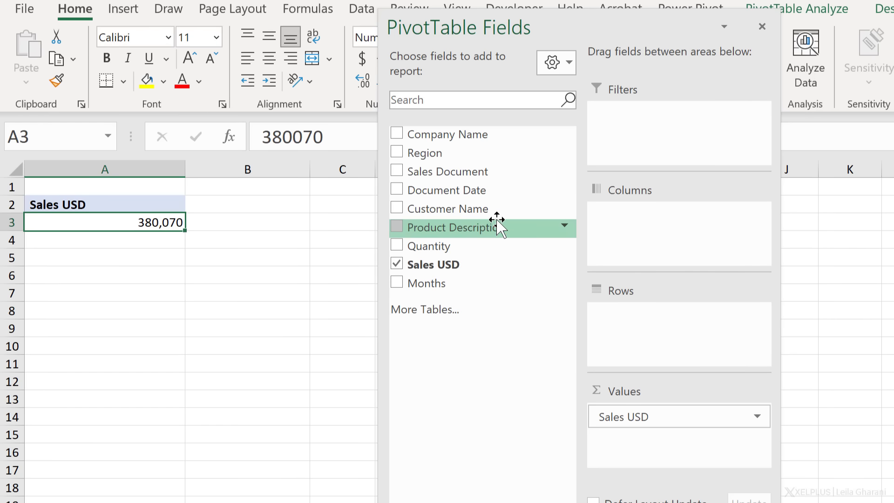
Step: Put Document Date in the pivot rows and remove the Months field
drag(472, 196, 690, 340)
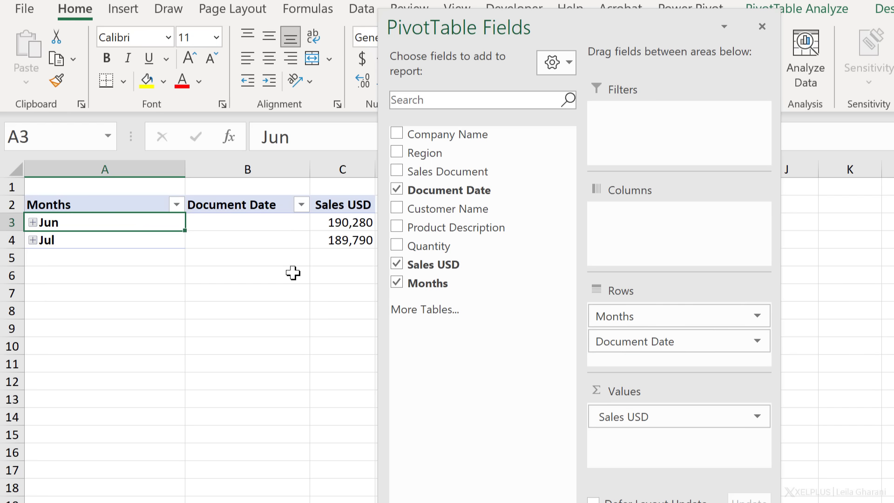
drag(649, 316, 522, 342)
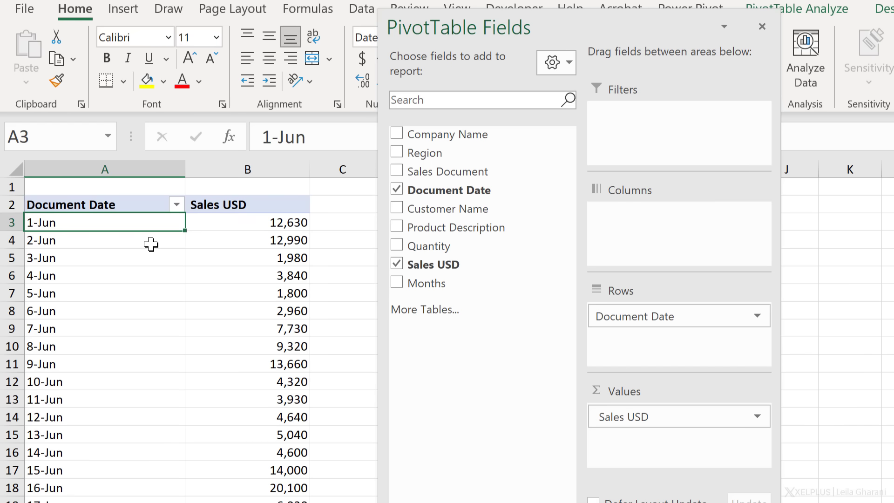
Step: Group the pivot's date rows by Days only, with 5 days per group
right_click(124, 242)
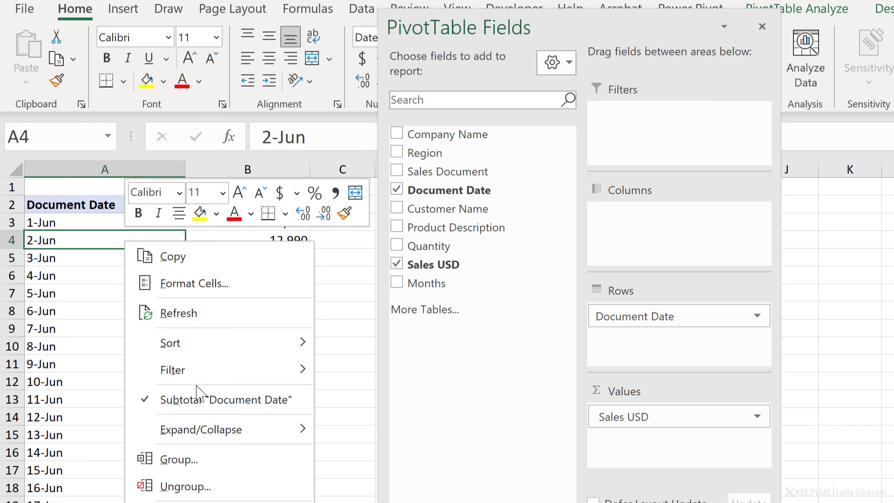
click(179, 460)
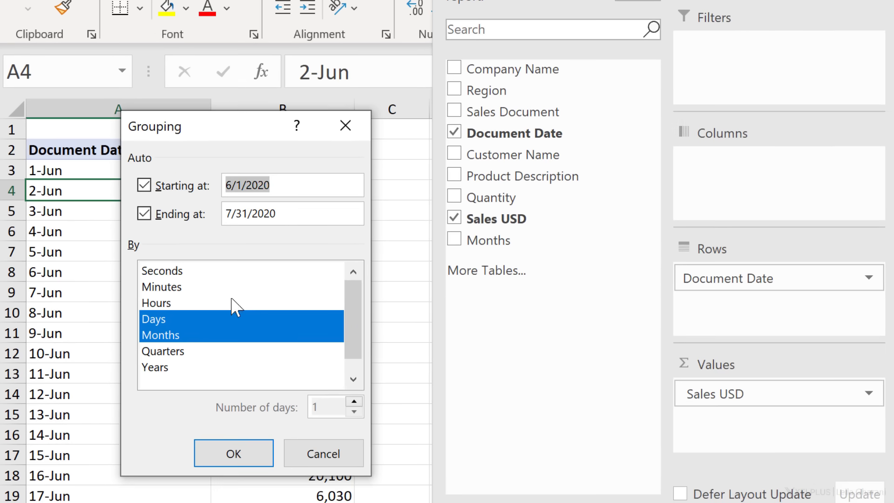
click(182, 355)
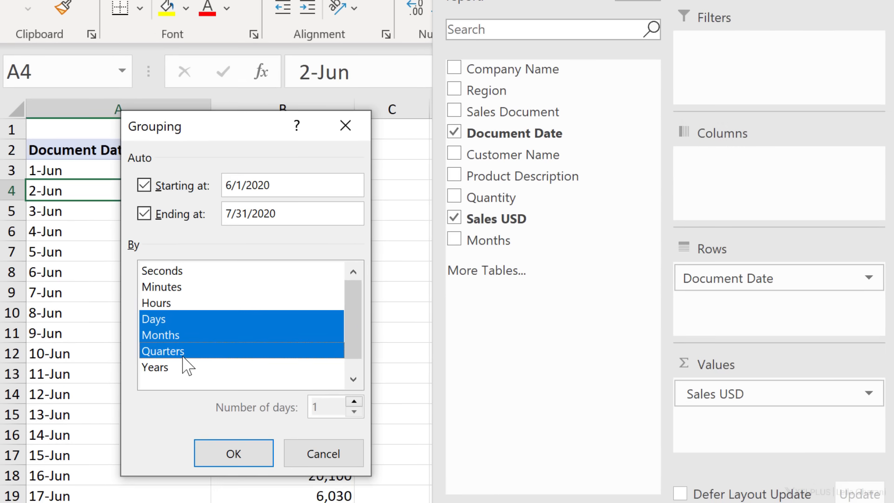
click(175, 323)
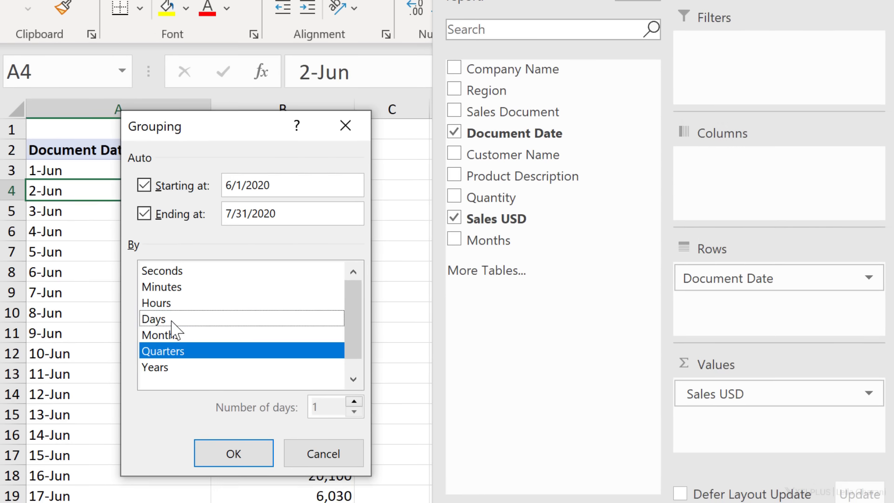
click(172, 319)
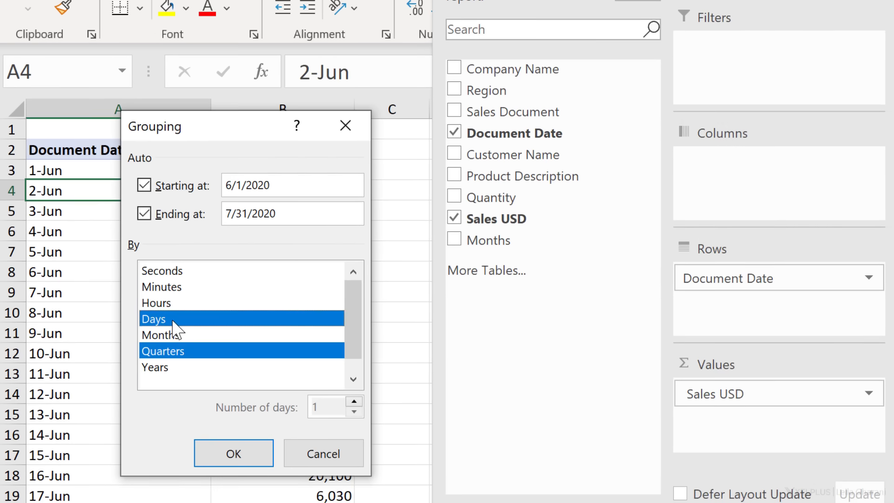
click(184, 353)
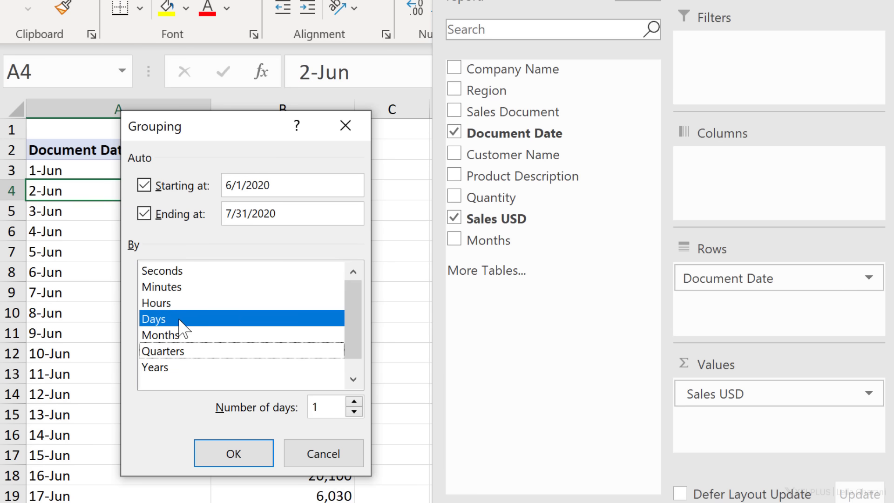
click(178, 319)
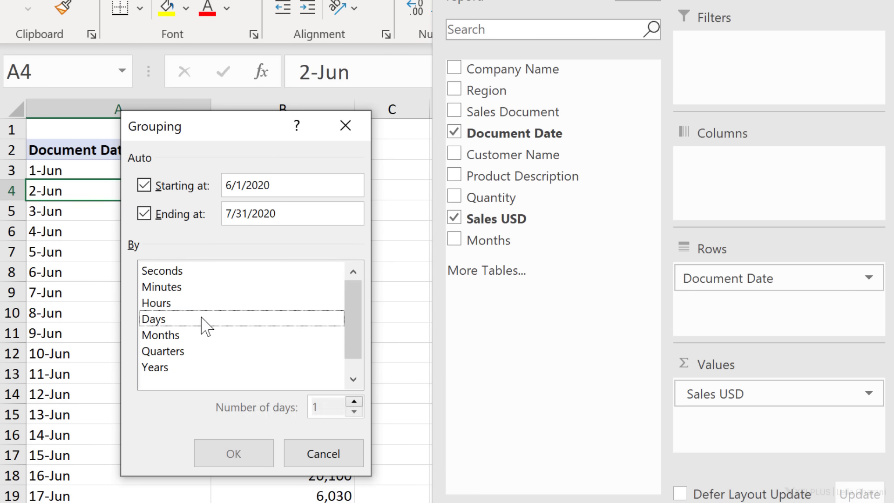
click(201, 320)
click(353, 402)
click(354, 402)
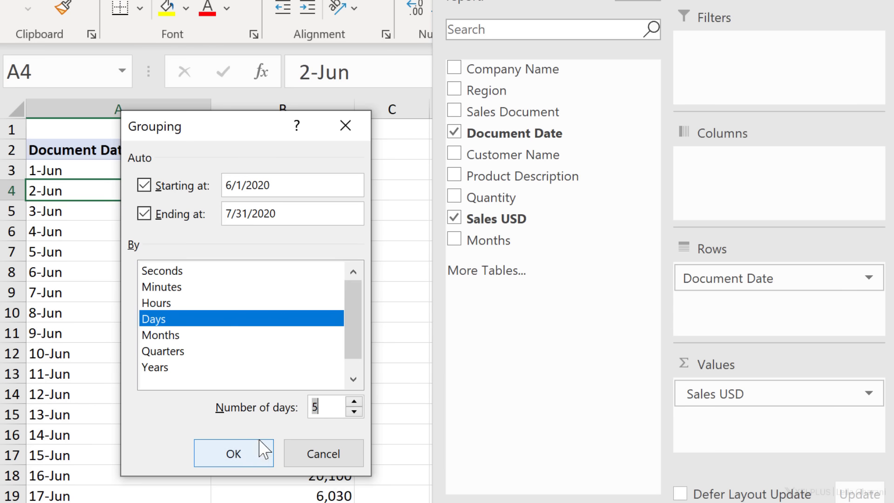
click(251, 451)
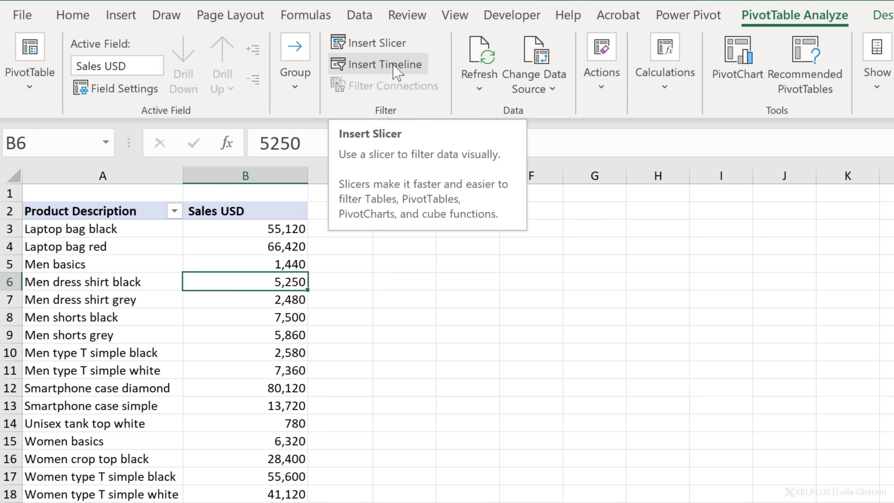
Step: Insert a Document Date timeline for the PivotTable
click(391, 67)
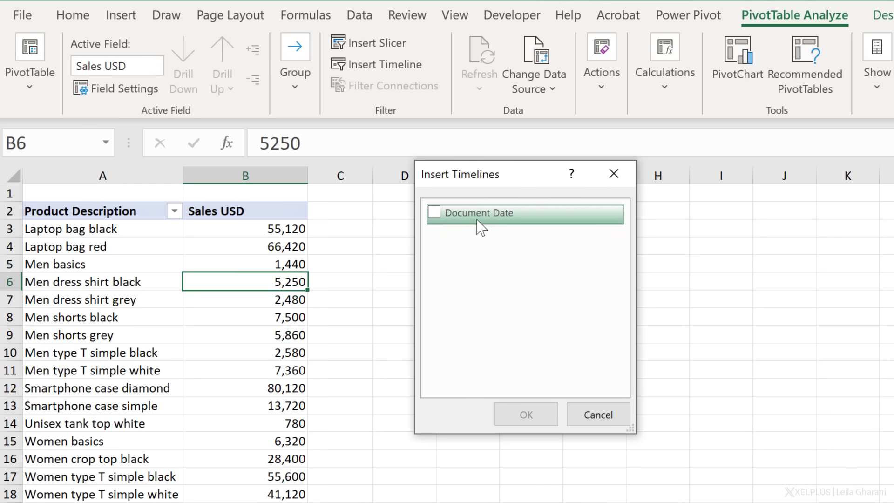
click(434, 213)
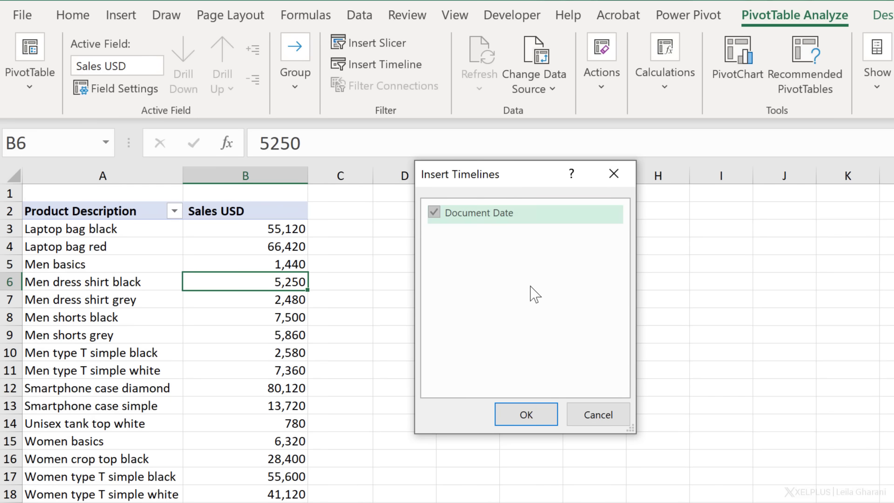
click(533, 416)
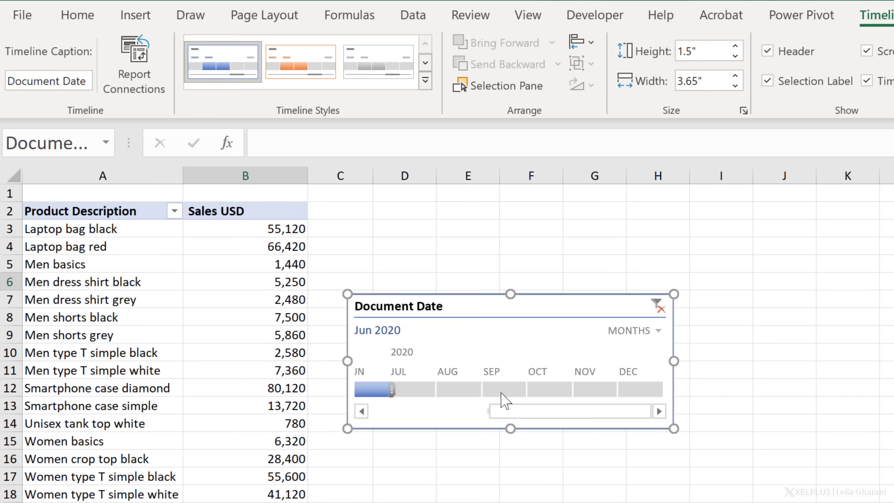
Step: Set the timeline selection to span June through July 2020
click(408, 392)
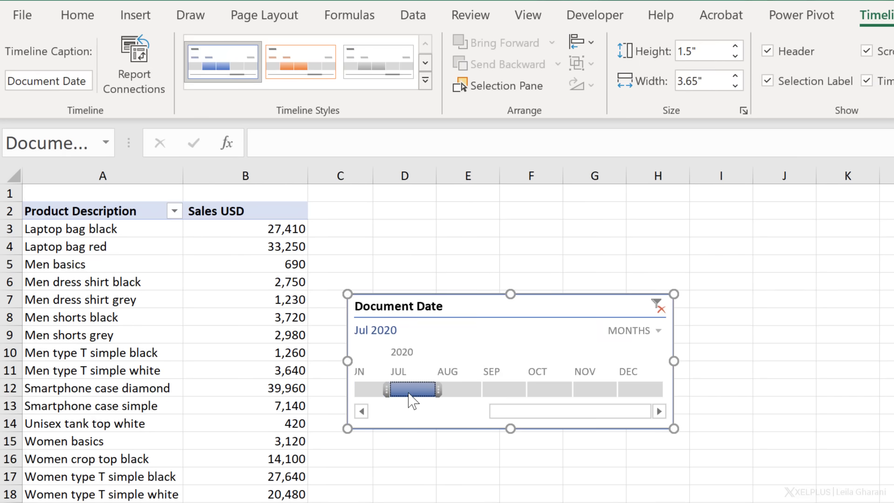
click(374, 394)
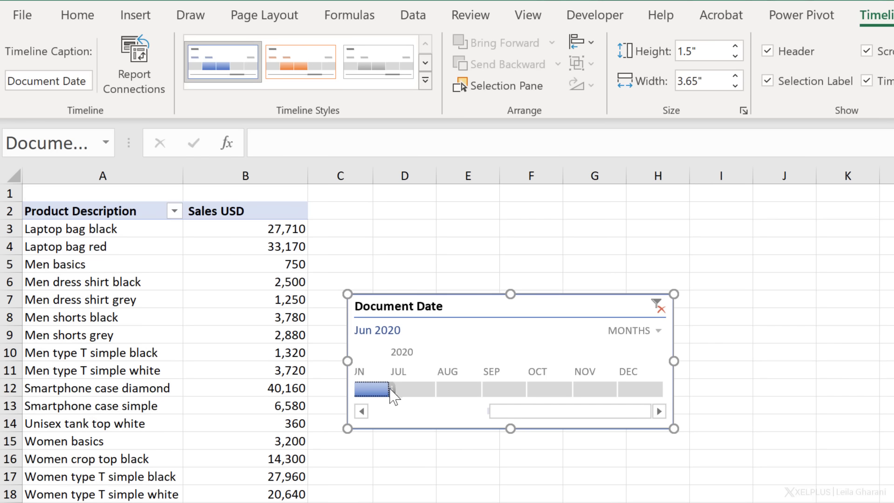
mouse_move(392, 390)
mouse_down()
mouse_move(477, 393)
mouse_move(431, 396)
mouse_up()
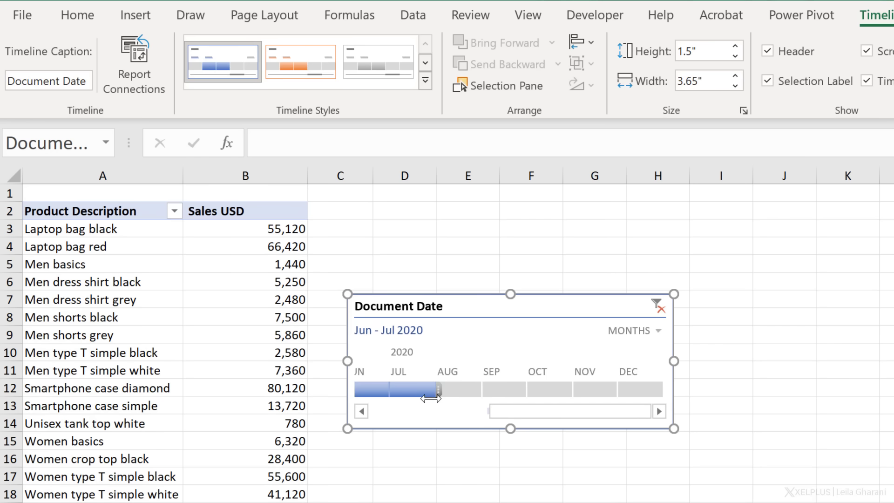
Step: Switch the timeline to day level and select July 27–31, 2020
click(627, 337)
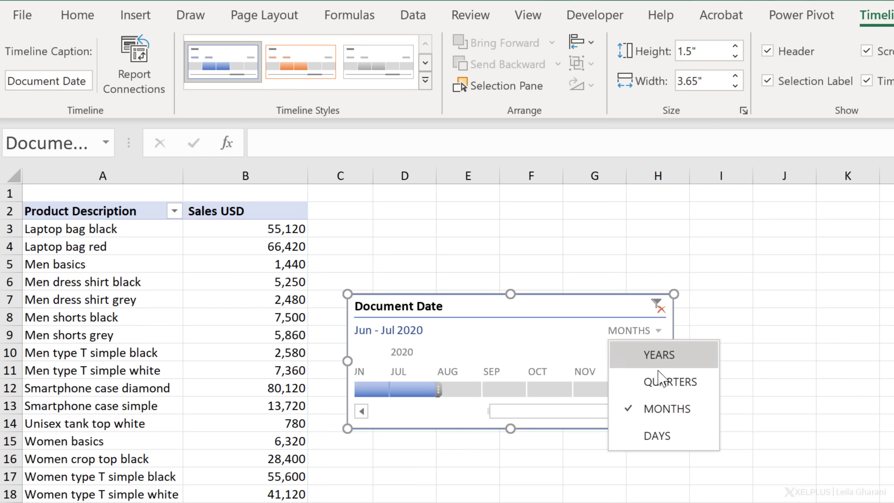
click(656, 436)
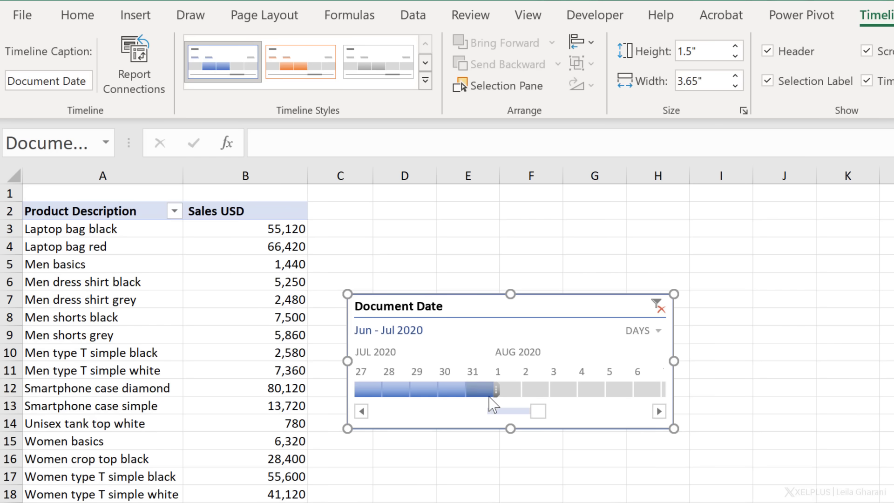
click(424, 389)
click(402, 391)
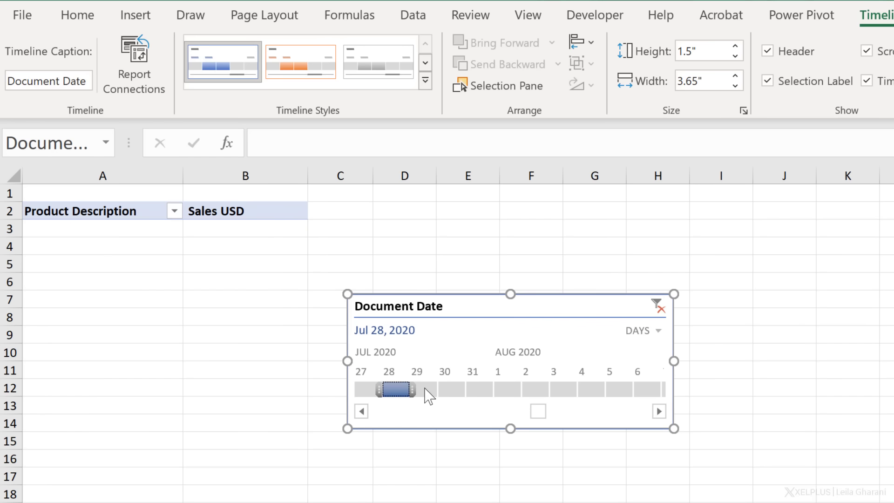
drag(441, 390, 497, 389)
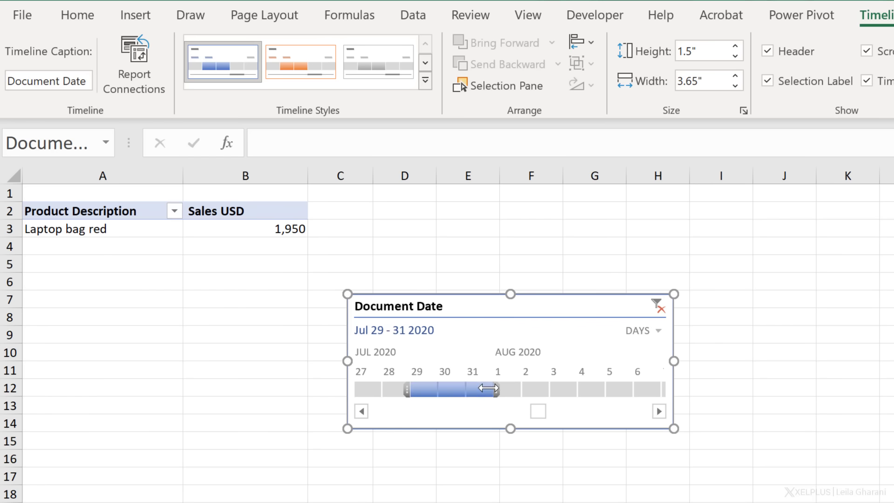
drag(406, 390, 361, 392)
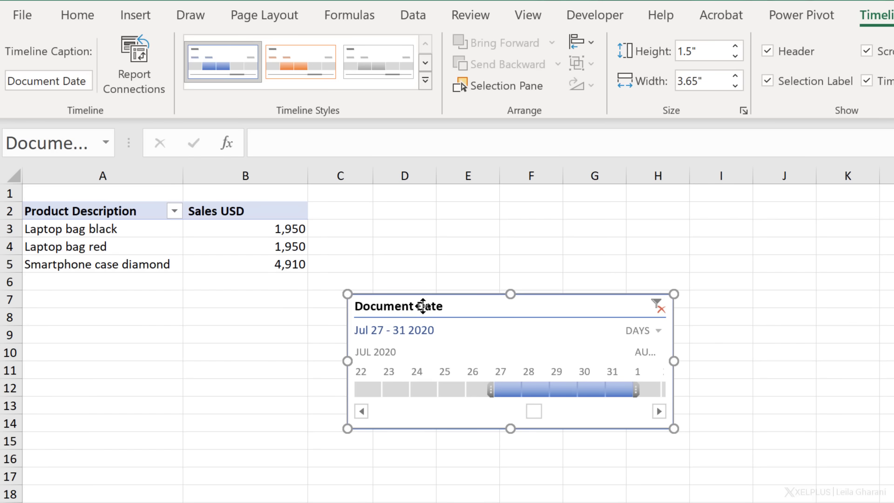
key(Delete)
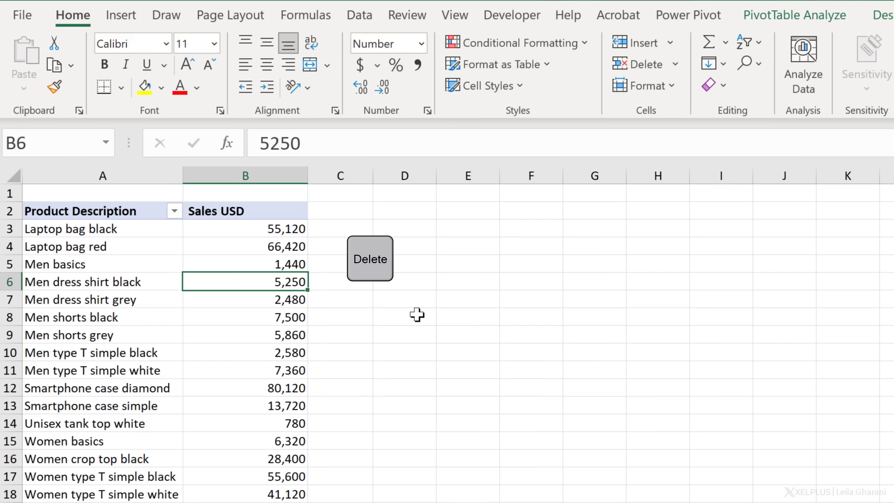